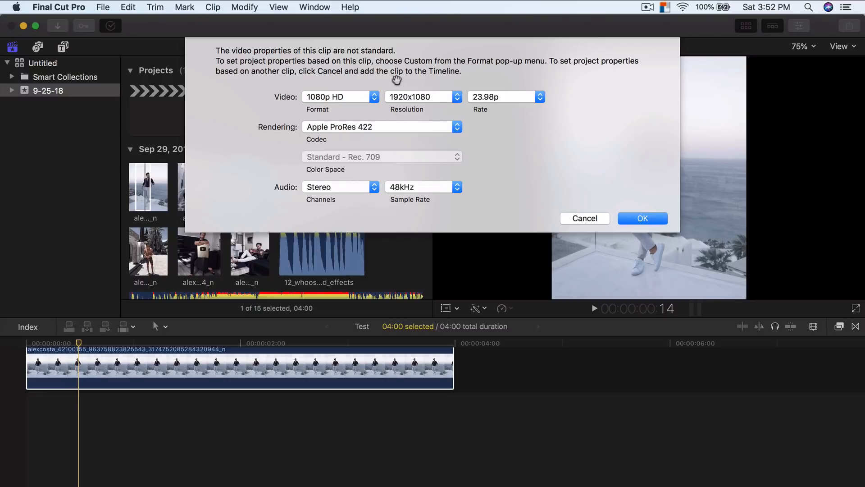
Configure the project as 1080p HD at 1920x1080 with a 30p frame rate and accept the properties.
left_click(479, 100)
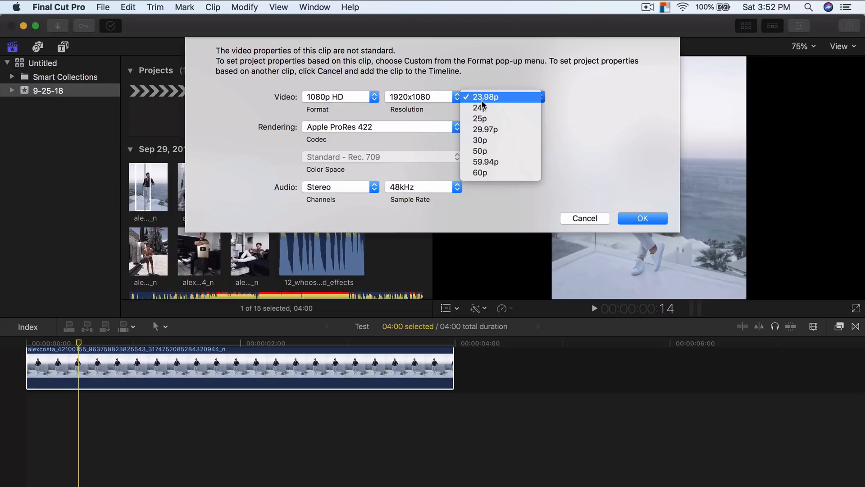
left_click(488, 136)
left_click(353, 104)
left_click(387, 96)
left_click(443, 101)
left_click(442, 96)
left_click(442, 96)
left_click(442, 95)
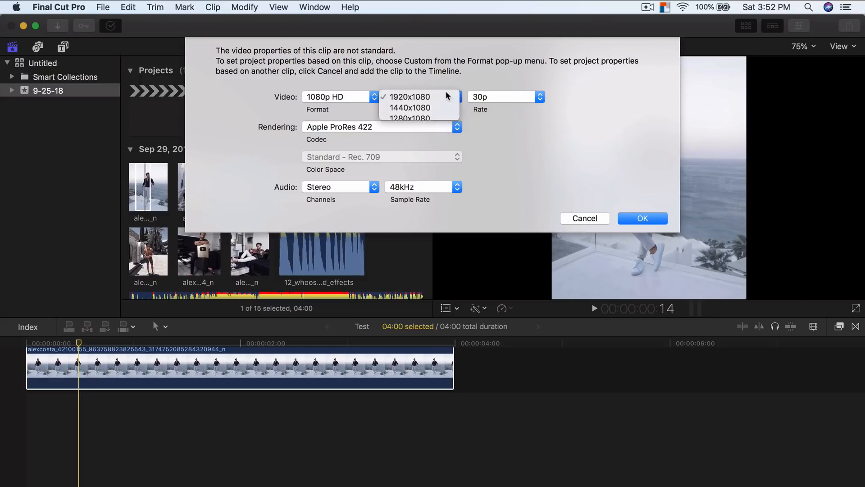
left_click(513, 97)
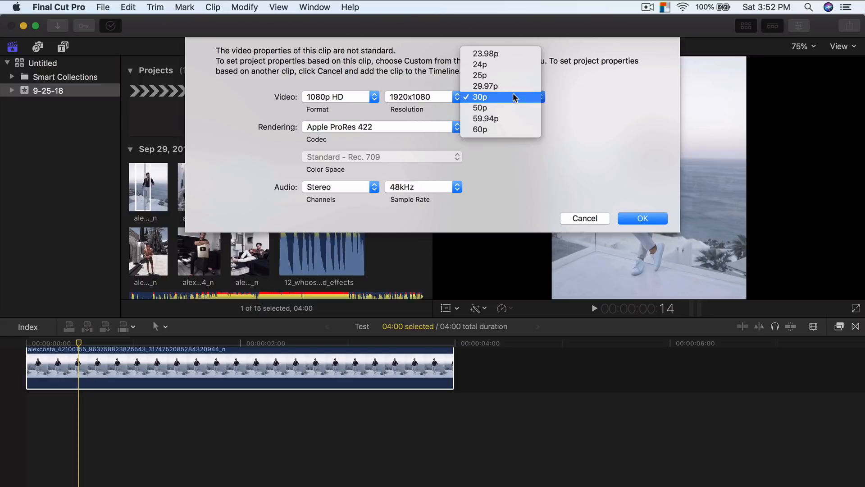
left_click(499, 95)
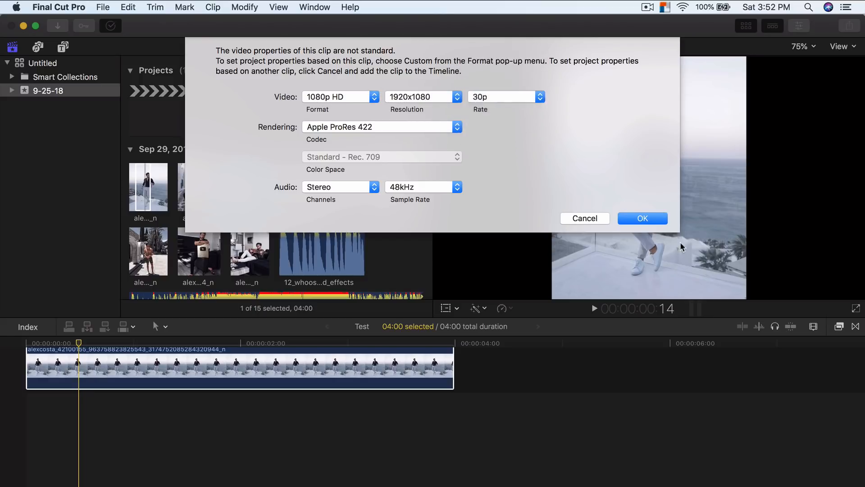
left_click(643, 219)
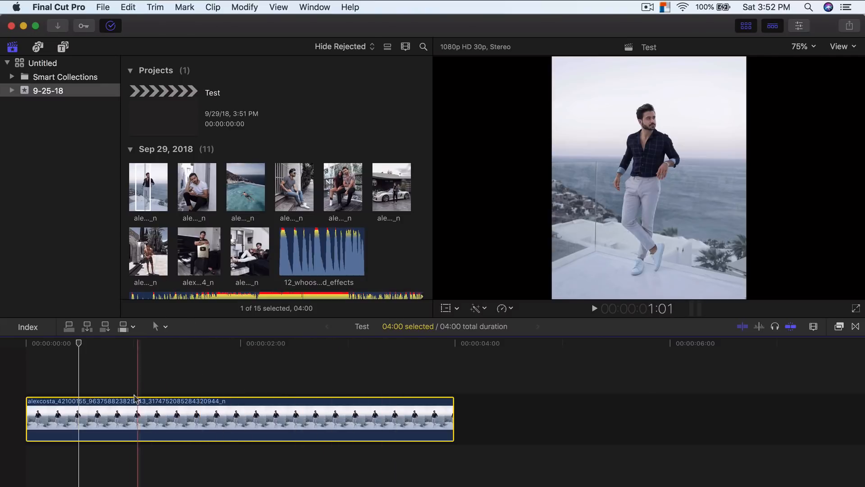
Play the first photo clip briefly and shorten it to 15 frames on the timeline.
key("space")
key("space")
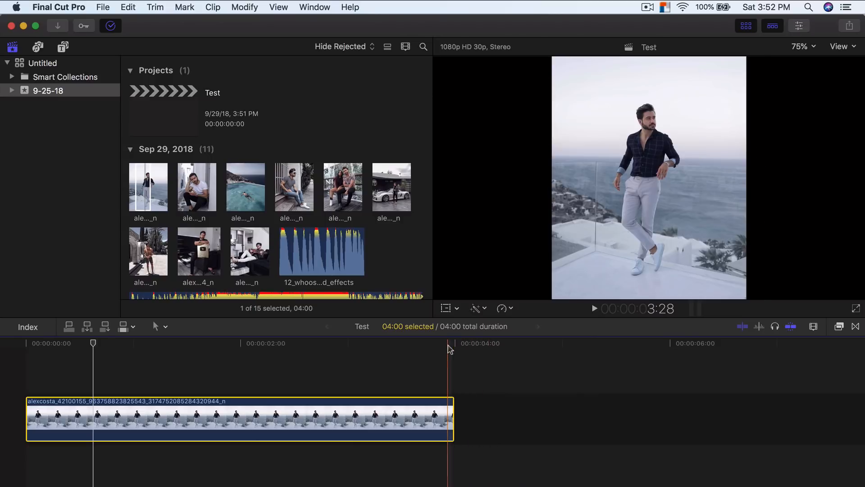
left_click_drag(453, 420, 81, 404)
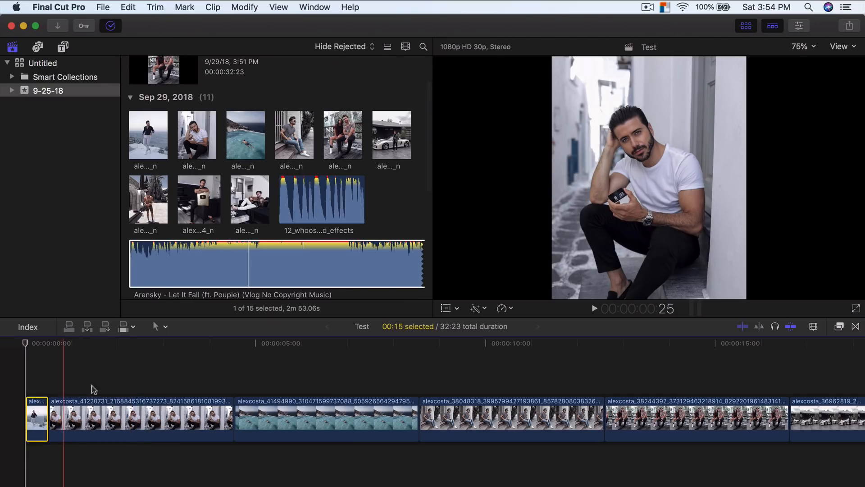
Trim the ends of the remaining photo clips on the timeline to about 15 frames each.
left_click(142, 408)
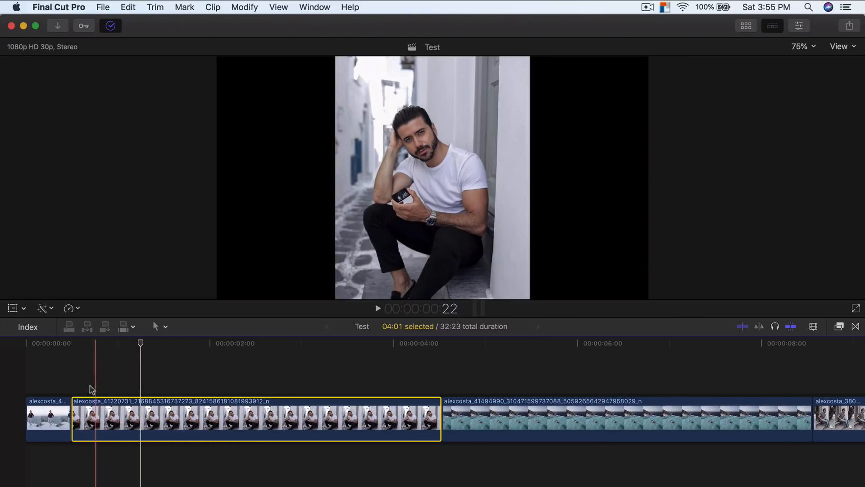
left_click(74, 379)
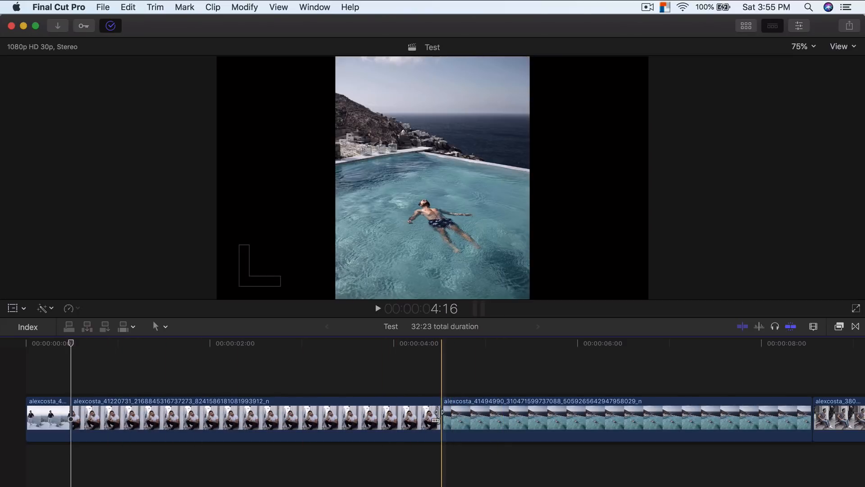
left_click_drag(440, 411, 127, 414)
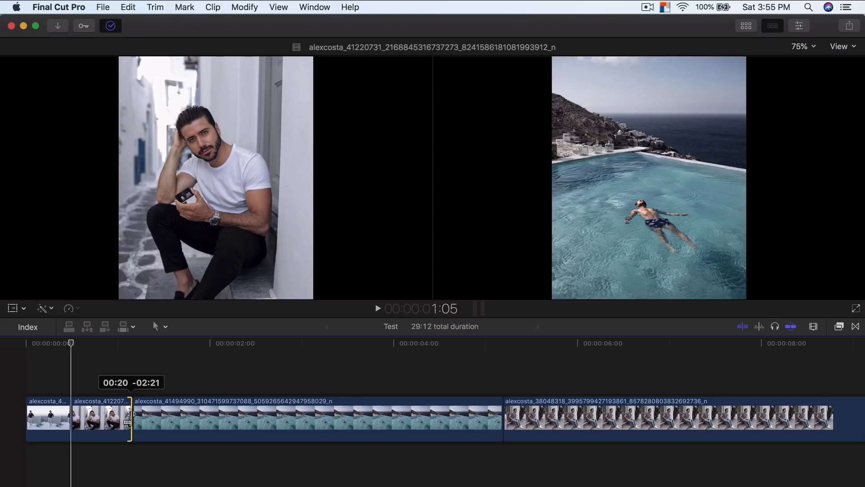
left_click_drag(128, 414, 112, 414)
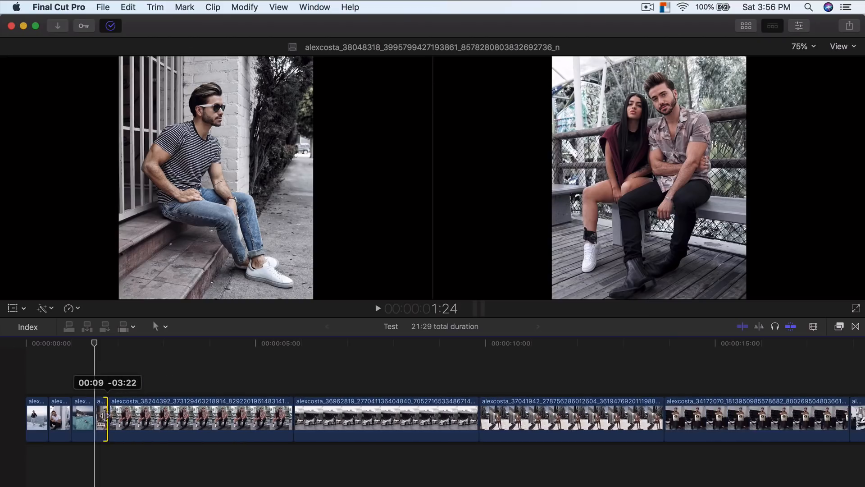
mouse_move(103, 413)
left_mouse_down()
mouse_move(151, 414)
mouse_move(116, 414)
left_mouse_up()
left_click(257, 414)
left_click_drag(302, 413, 135, 413)
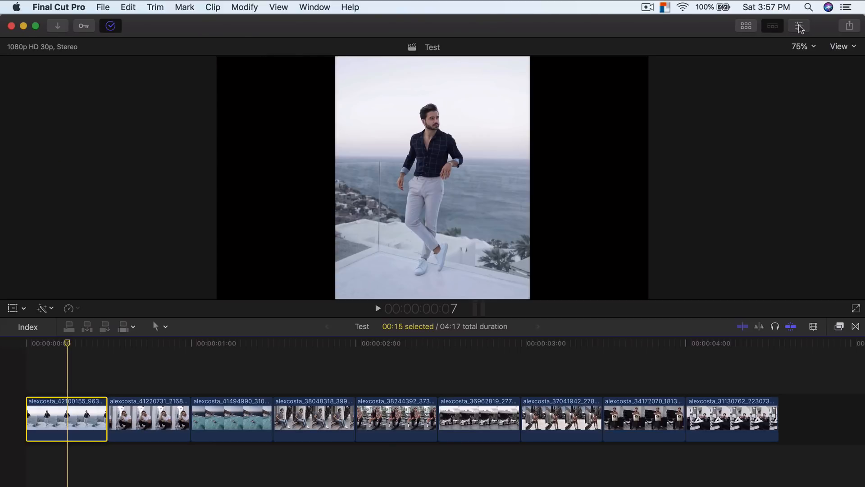
Scale the first photo to 223% with a Y position of -221 px and preview it in full screen.
left_click(799, 27)
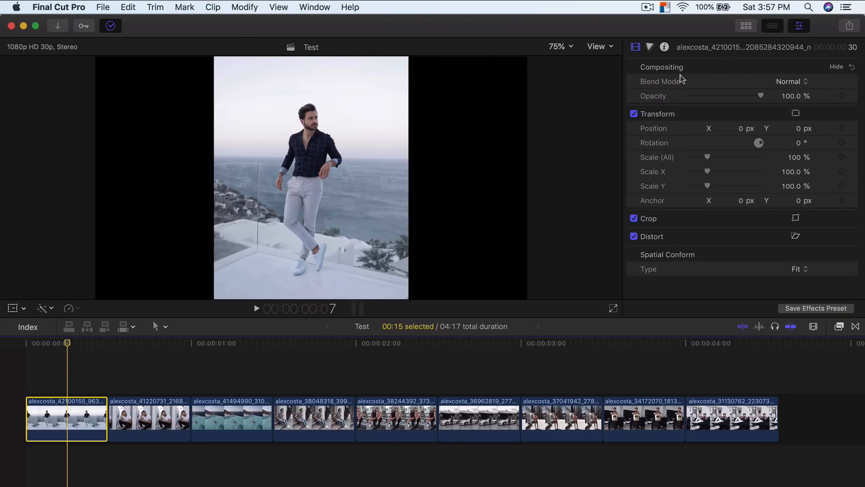
left_click_drag(709, 157, 731, 157)
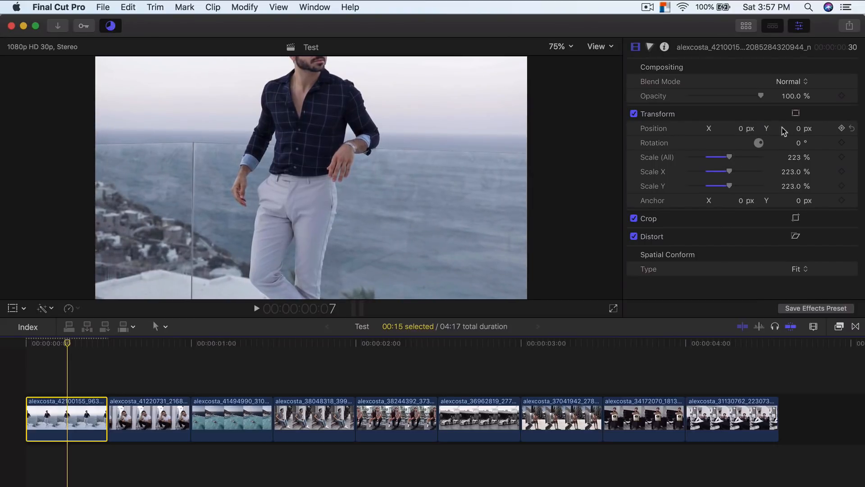
left_click_drag(799, 131, 799, 223)
left_click_drag(798, 128, 798, 146)
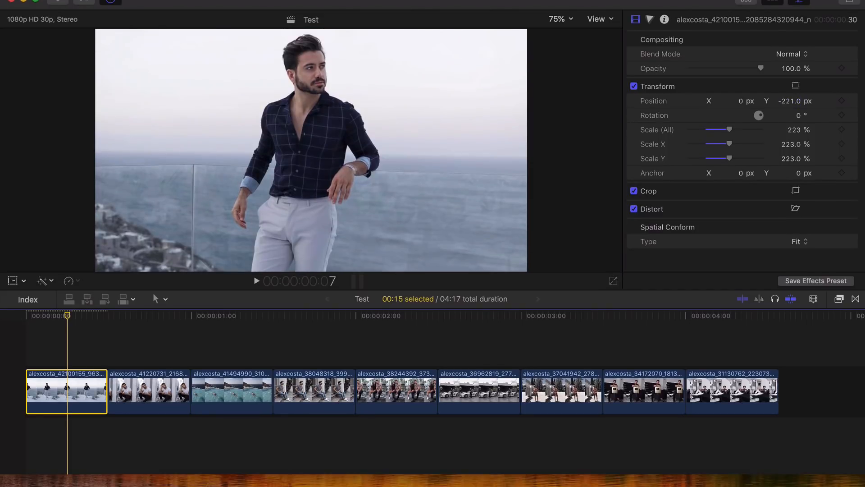
key("super+shift+f")
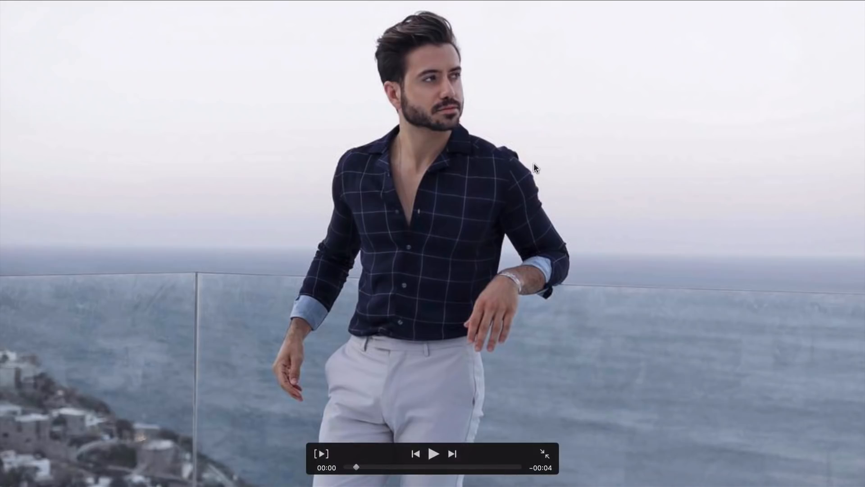
key("Escape")
Copy the first clip's attributes and paste its Position and Scale onto the other eight photo clips.
left_click(152, 417)
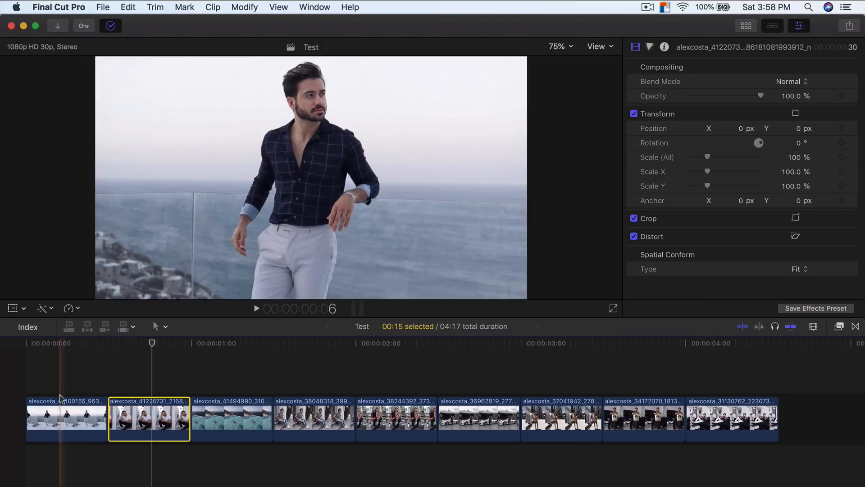
left_click(67, 428)
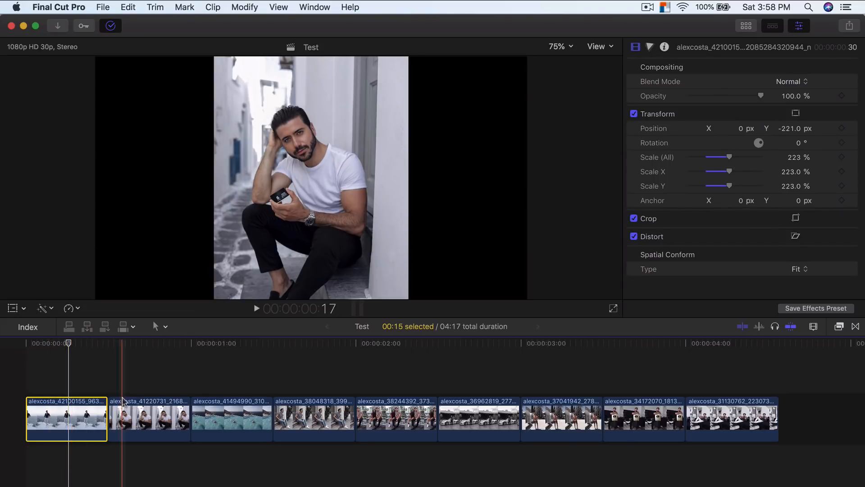
left_click_drag(133, 388, 716, 433)
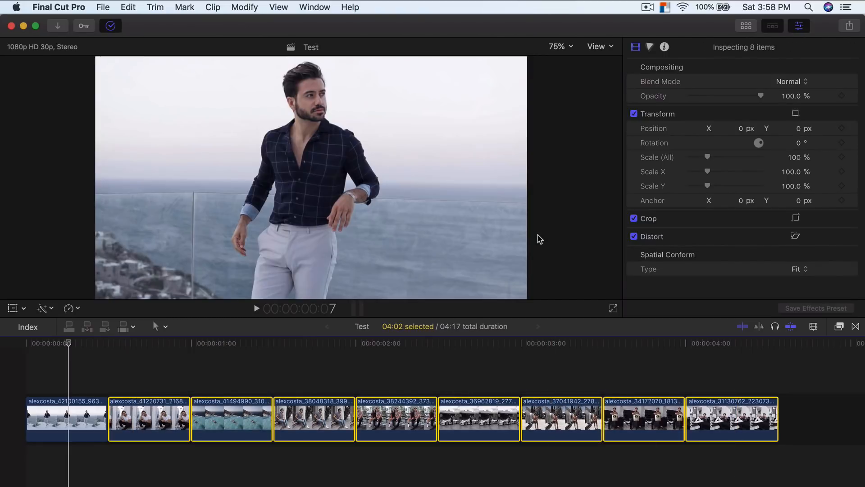
key("super+shift+v")
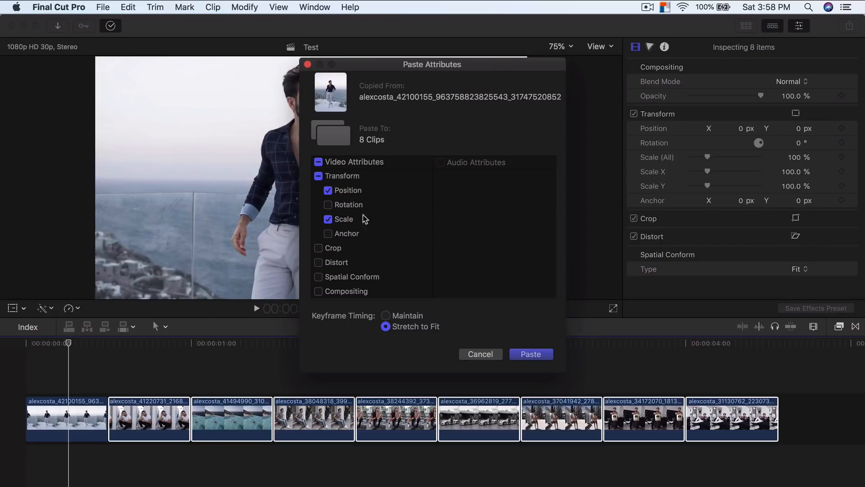
left_click(530, 353)
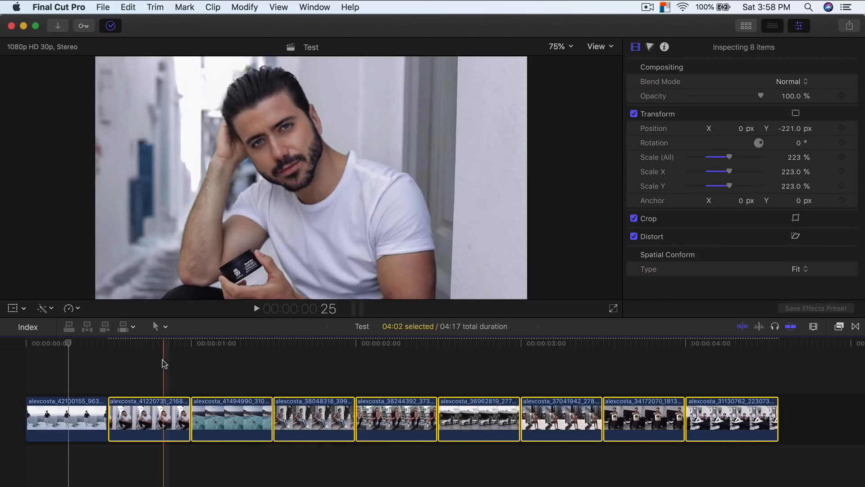
Check the framing of several clips and set the second photo's Y position to -194.2 px.
left_click(73, 417)
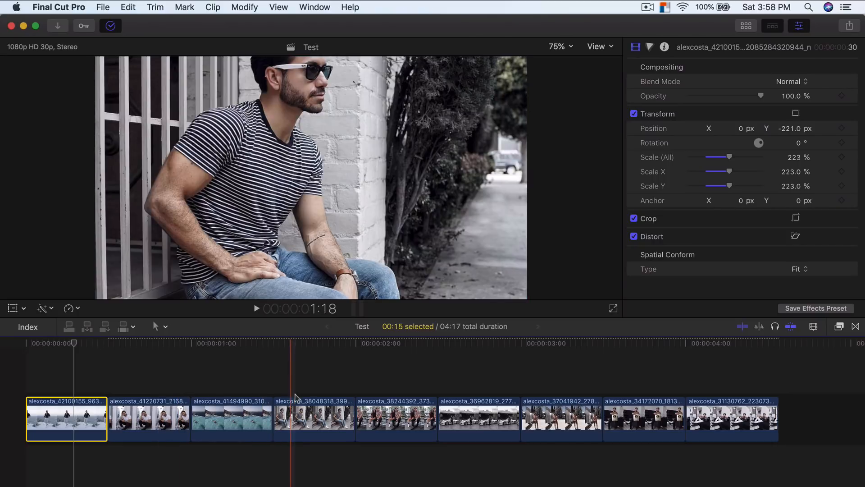
left_click(332, 406)
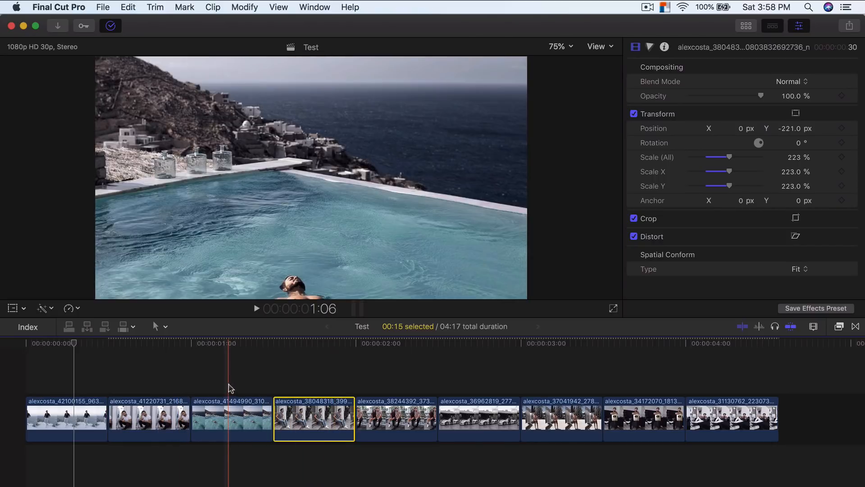
left_click(163, 421)
left_click(149, 343)
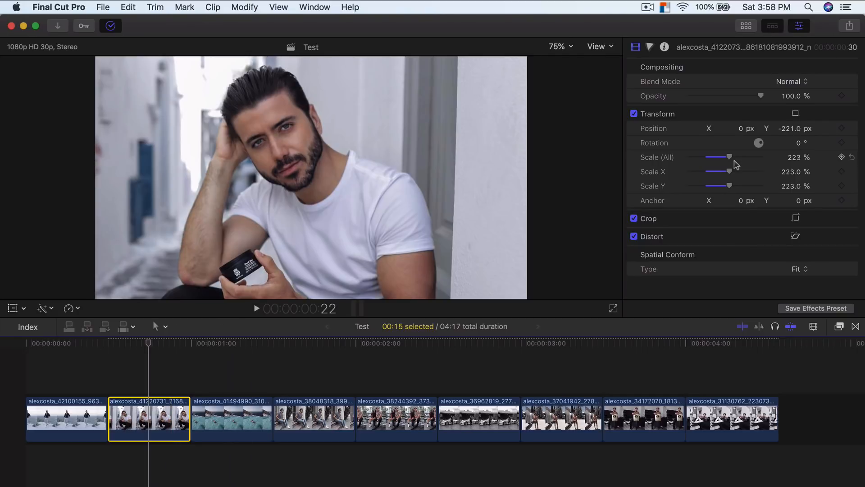
left_click_drag(787, 132, 781, 135)
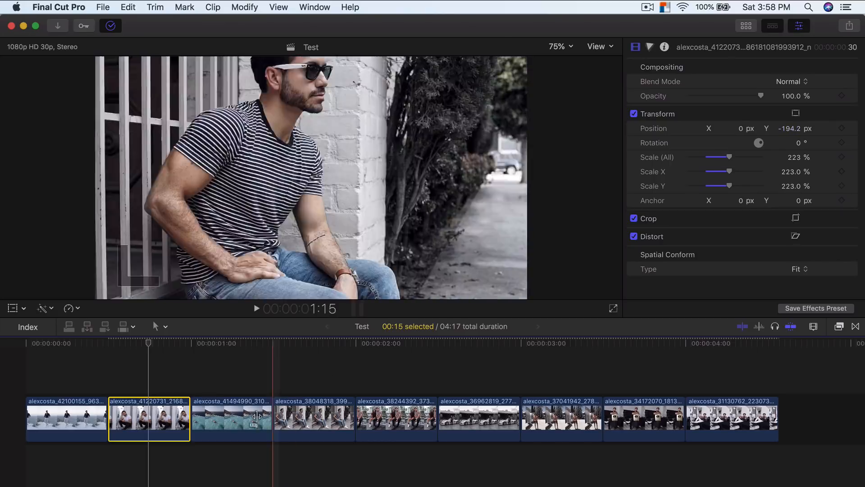
Set the Y position of the pool photo to 183.2 px and of the striped-shirt photo to about -376 px.
left_click(231, 421)
left_click(233, 344)
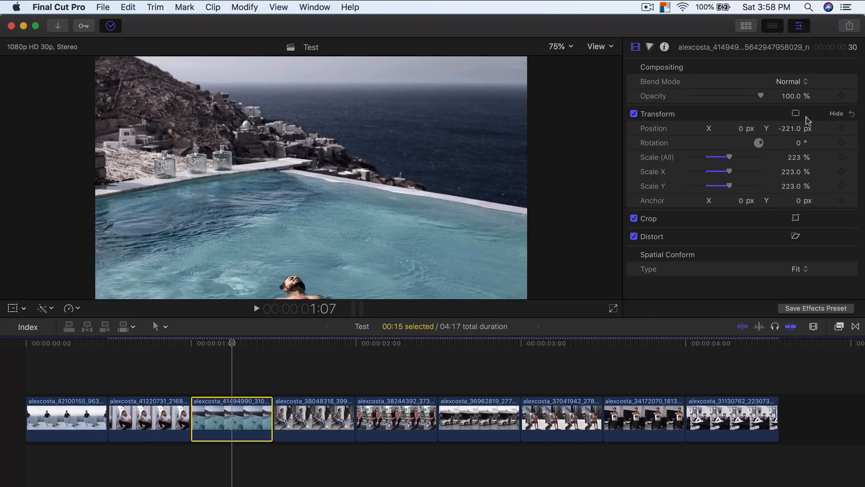
left_click_drag(791, 129, 793, 132)
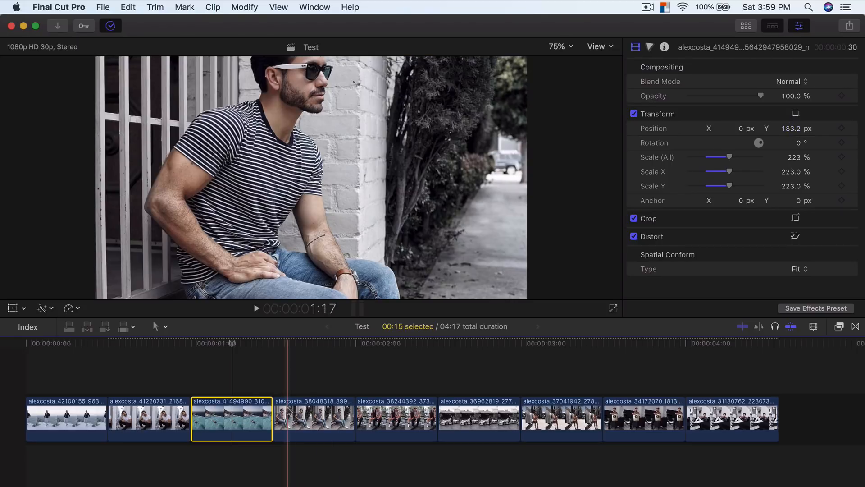
left_click(306, 402)
left_click(314, 343)
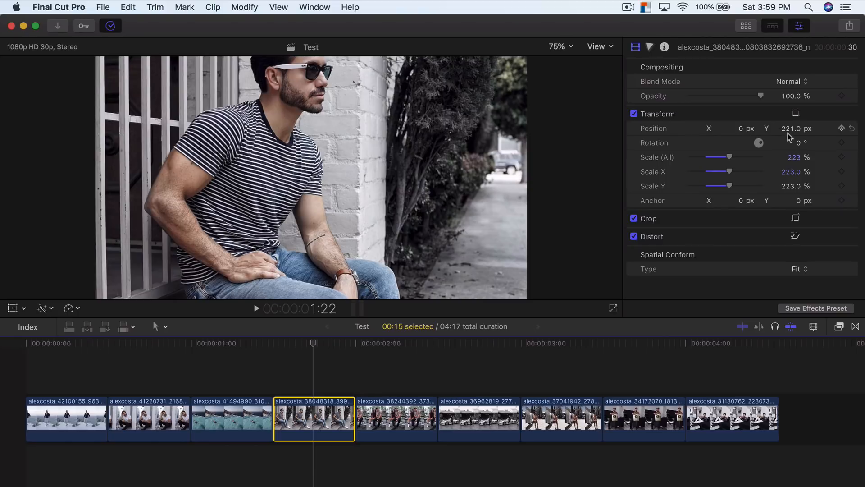
left_click_drag(788, 134, 788, 203)
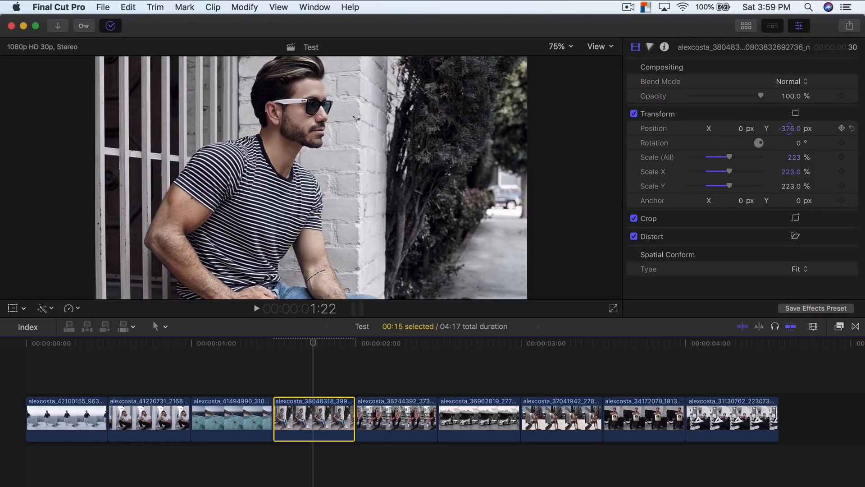
Set the Y position of the couple photo to -481 px and of the sports car photo to 309 px.
left_click(402, 412)
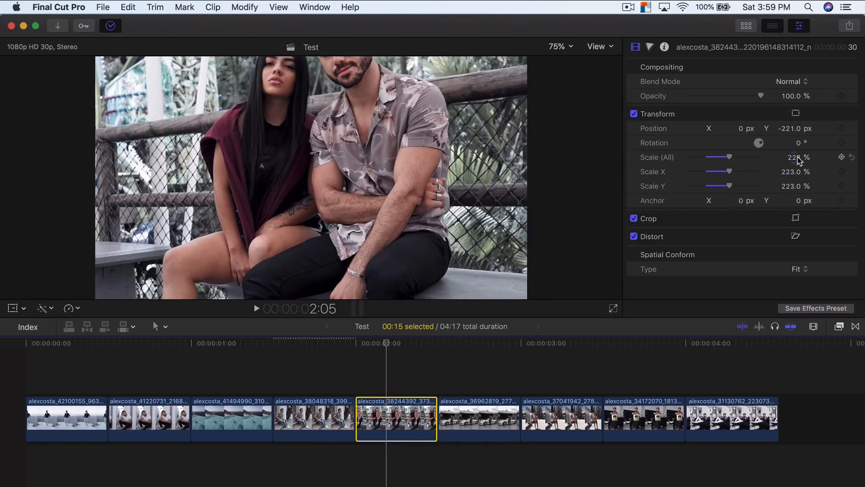
left_click_drag(789, 132, 789, 249)
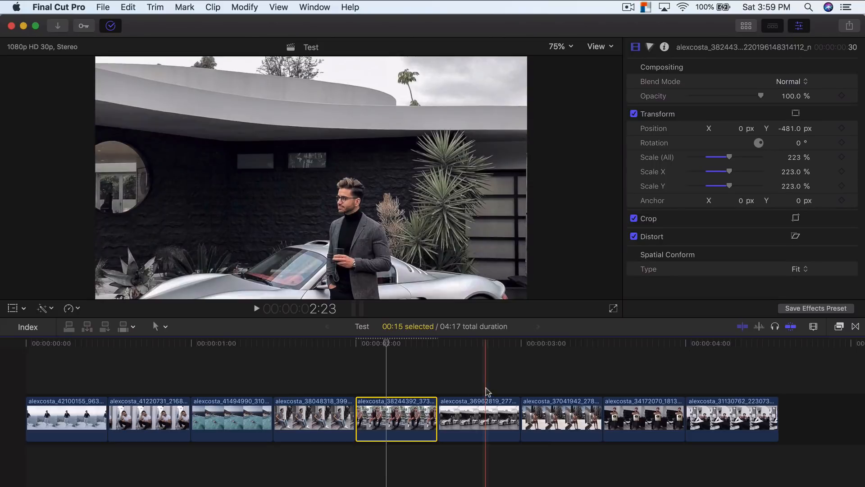
left_click(472, 410)
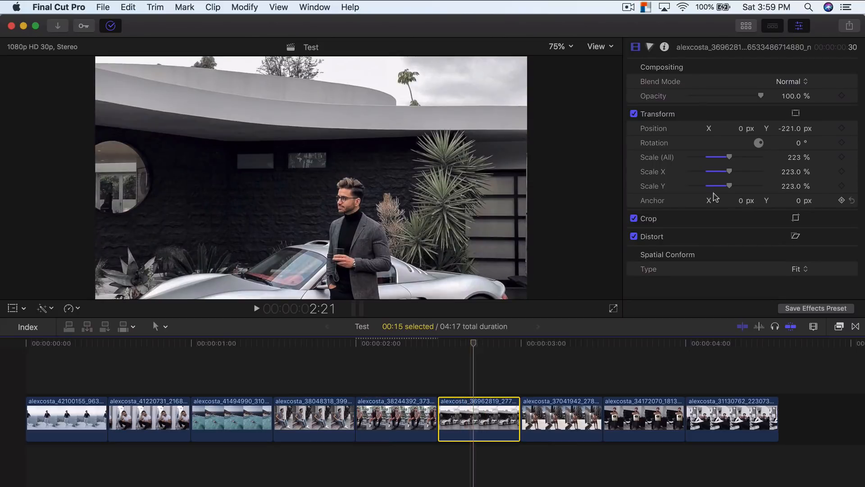
left_click_drag(788, 129, 787, 28)
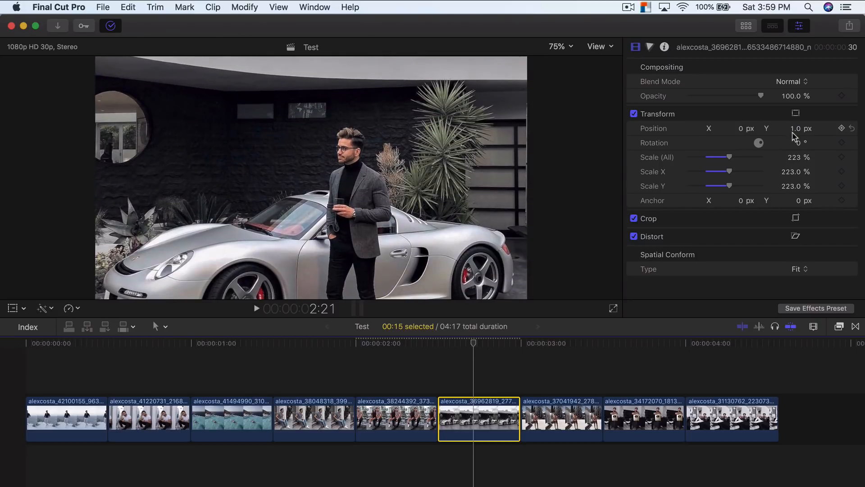
left_click_drag(793, 135, 795, 125)
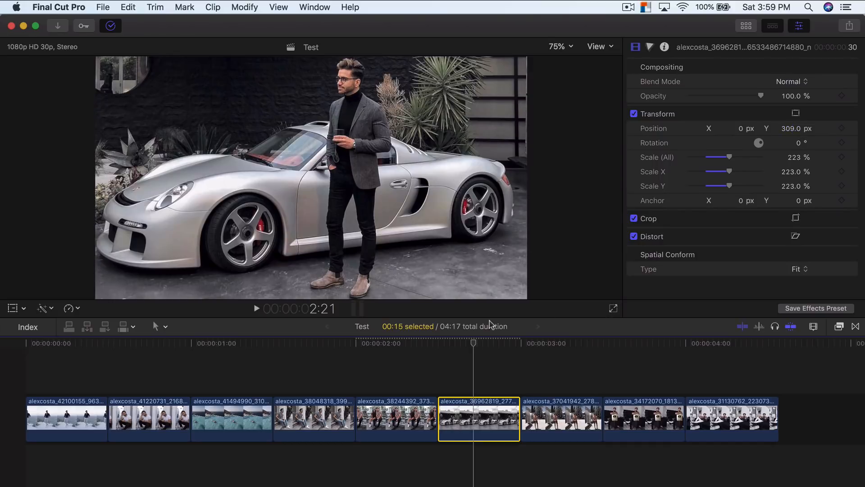
Set the Y position of the patterned-shorts photo to about 74 px and of the gold play button photo to -470.1 px.
left_click(546, 413)
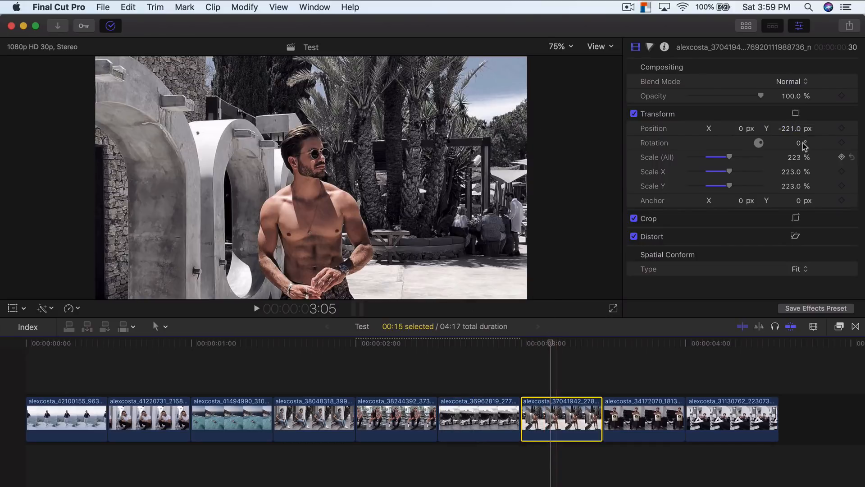
left_click_drag(798, 133, 798, 121)
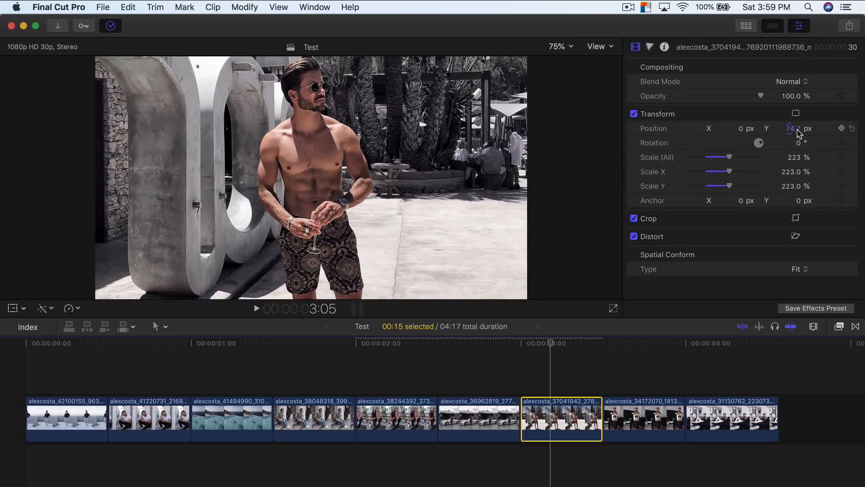
left_click(655, 411)
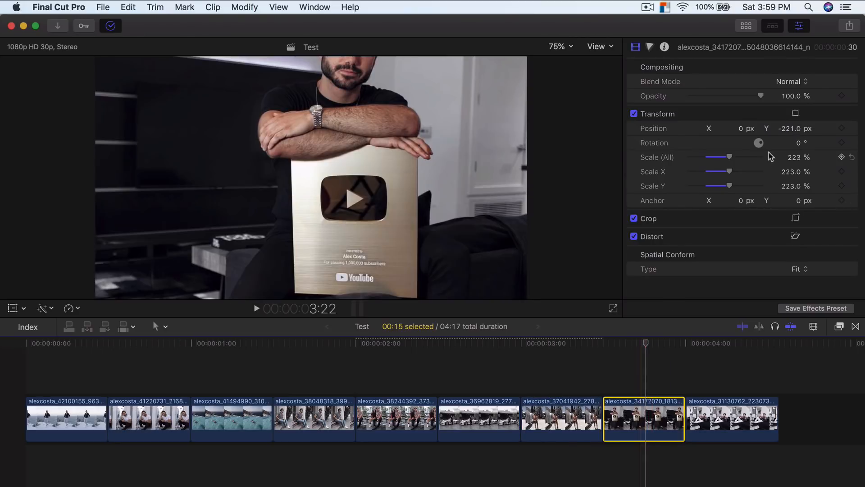
mouse_move(788, 134)
left_mouse_down()
mouse_move(788, 143)
mouse_move(789, 123)
mouse_move(790, 134)
left_mouse_up()
Raise the guitar photo so the head and bare foot both fit in the frame, and play the slideshow from the first clip.
left_click(716, 434)
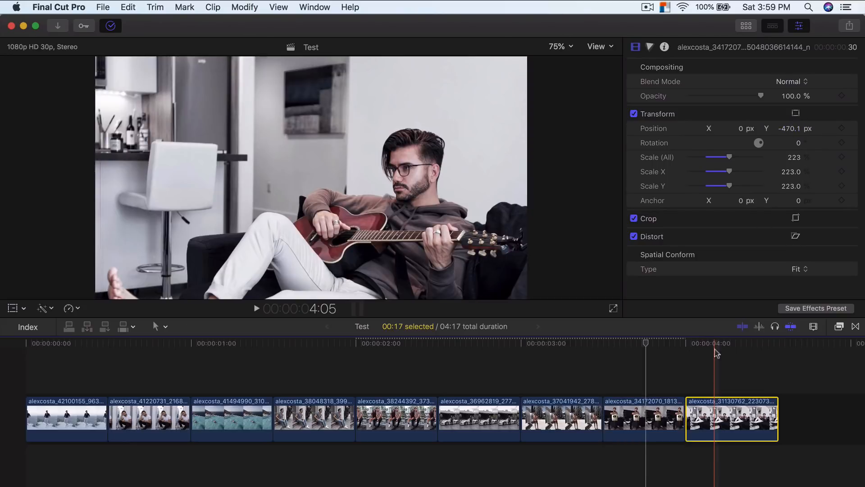
left_click_drag(788, 128, 789, 130)
left_click(73, 403)
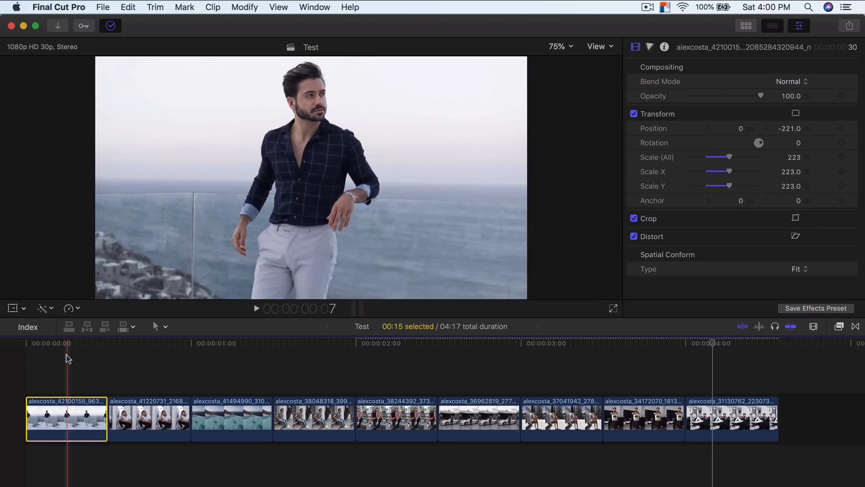
key("space")
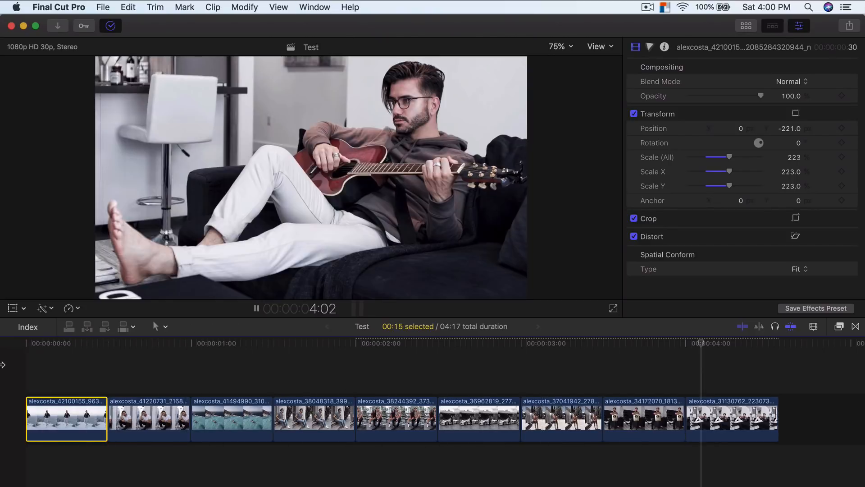
key("space")
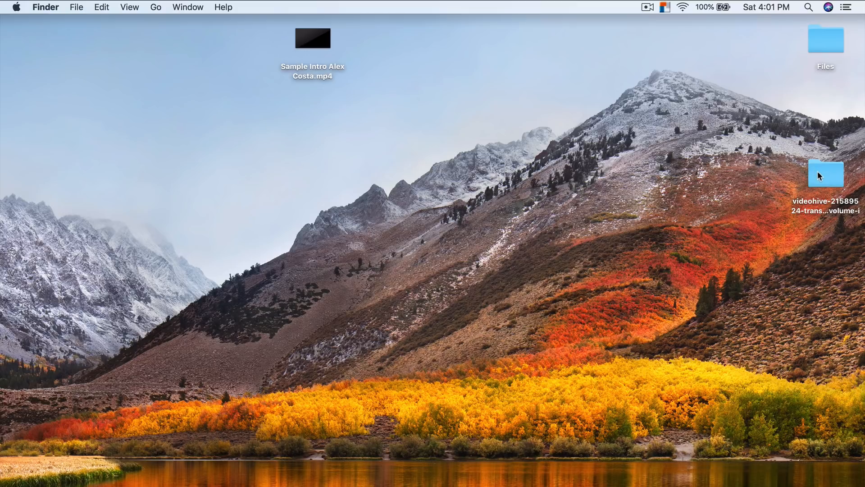
Open the videohive transpack folder on the desktop, go into AleFX - Transitions and select the AleFX FCPX Transitions Styles folder.
double_click(819, 171)
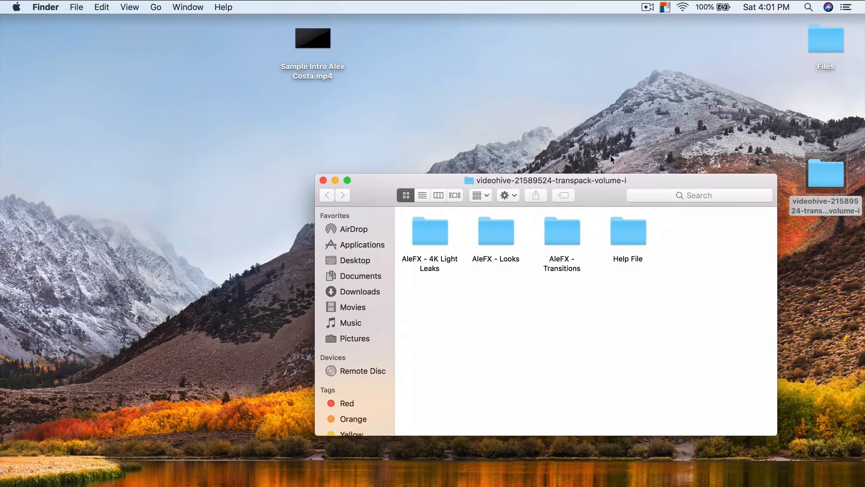
left_click_drag(578, 175, 596, 141)
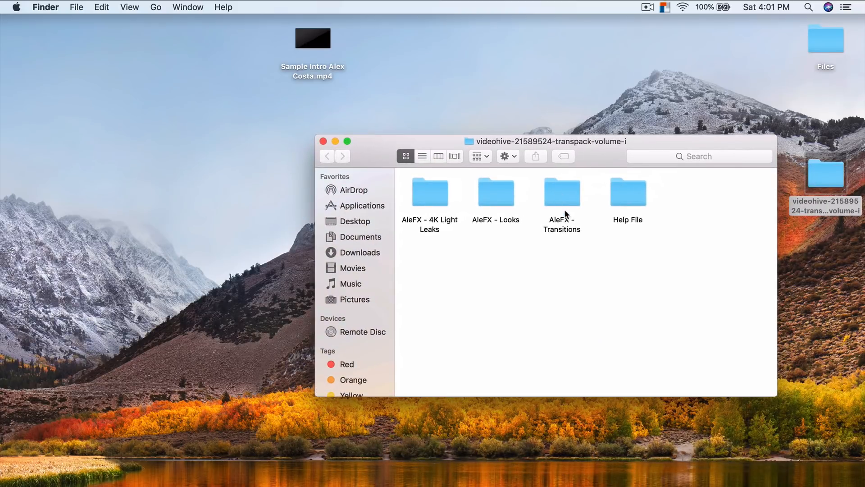
left_click_drag(626, 248, 425, 199)
left_click(457, 263)
left_click(503, 208)
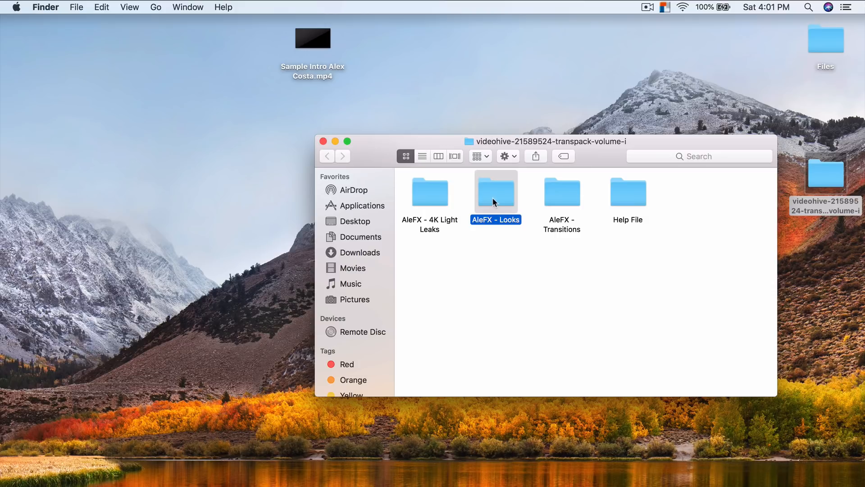
left_click(555, 198)
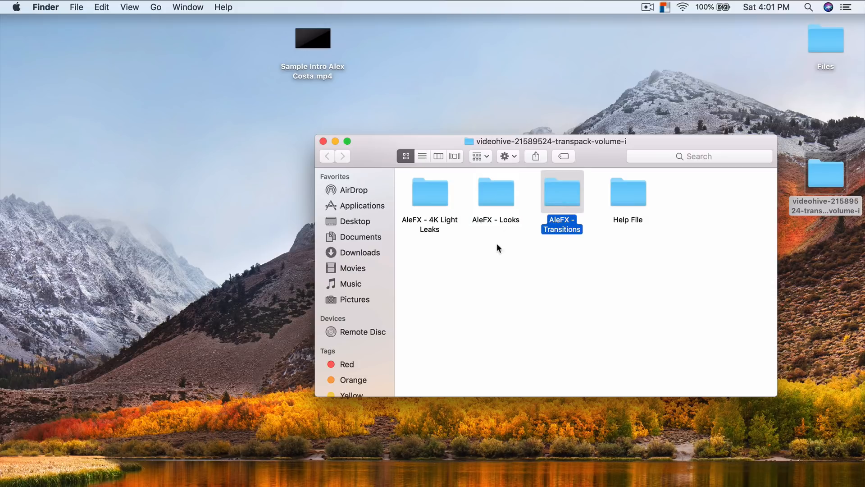
double_click(555, 195)
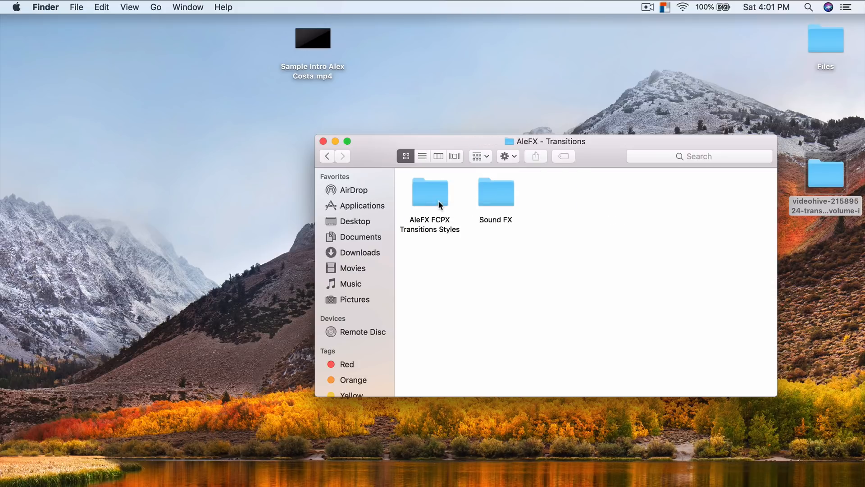
left_click(428, 195)
Go to the home folder, open Movies and get info on the Motion Templates folder.
left_click(150, 3)
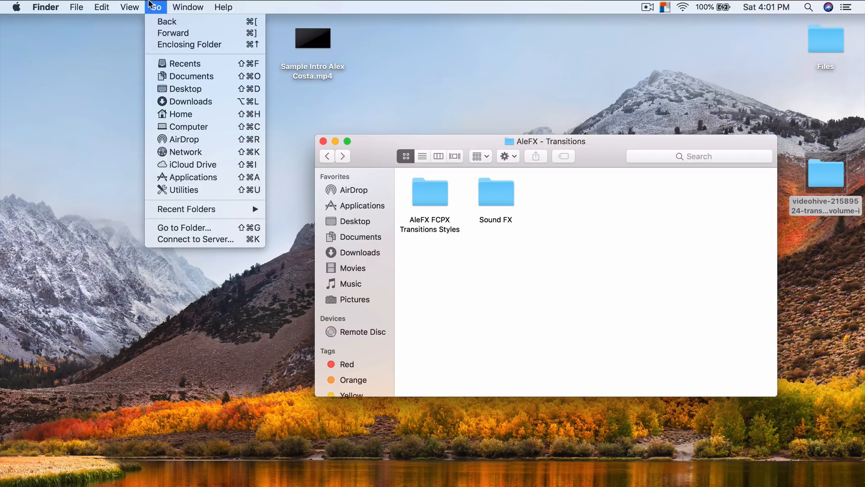
left_click(201, 116)
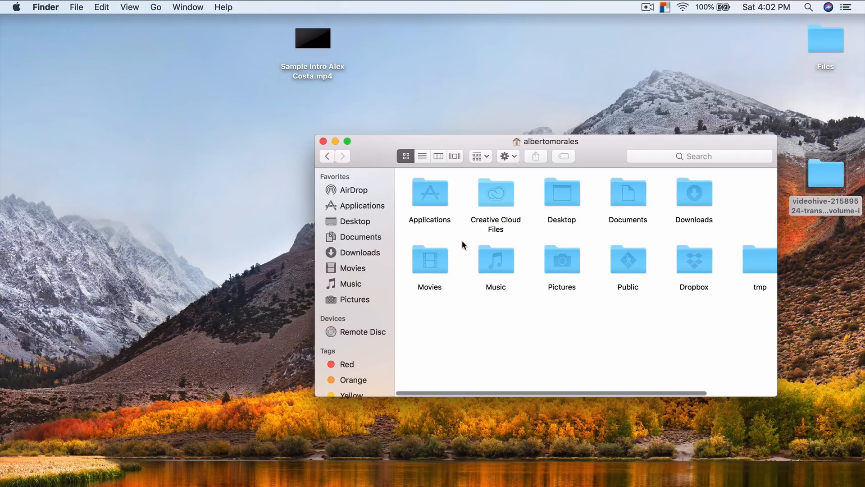
double_click(444, 264)
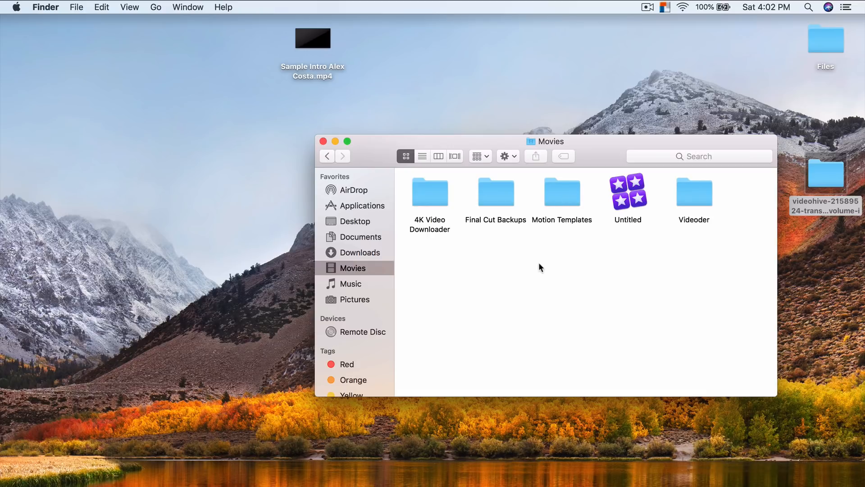
right_click(558, 197)
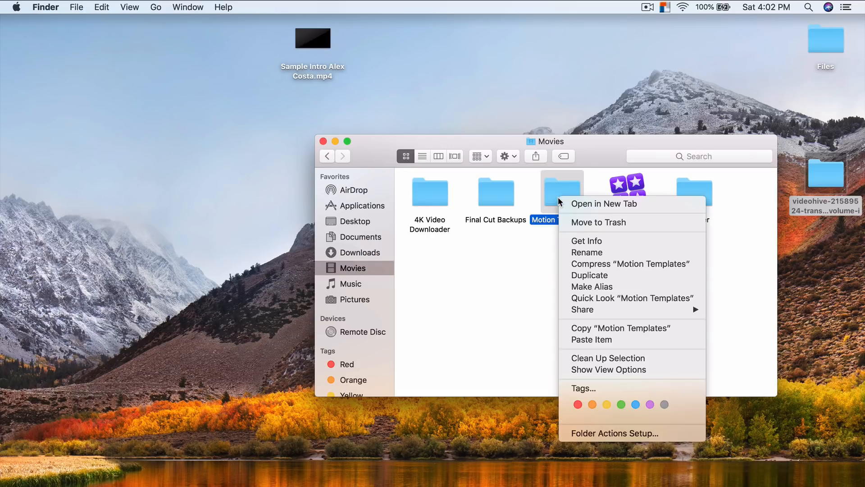
left_click(605, 240)
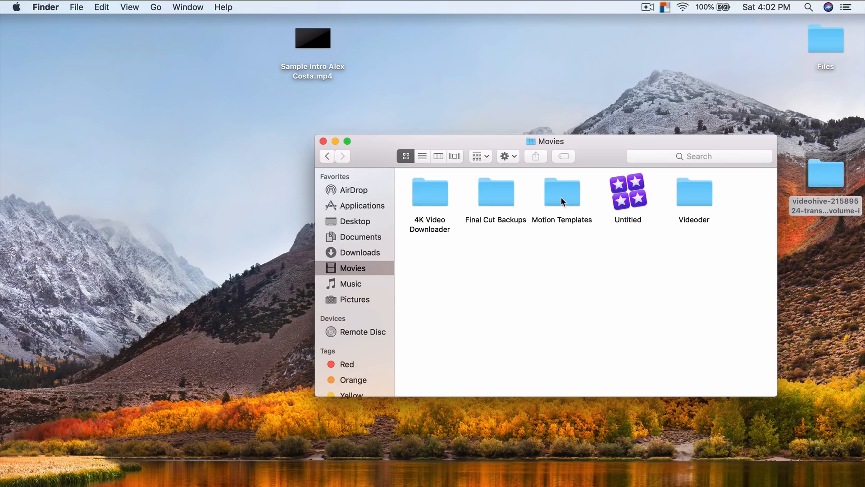
Open the Motion Templates folder, get info on its Transitions folder and open that folder.
double_click(562, 201)
left_click_drag(417, 247, 587, 288)
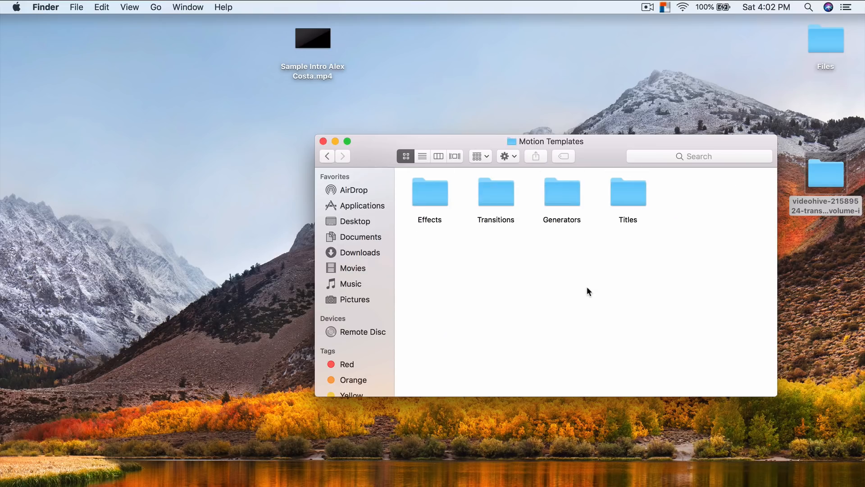
right_click(503, 200)
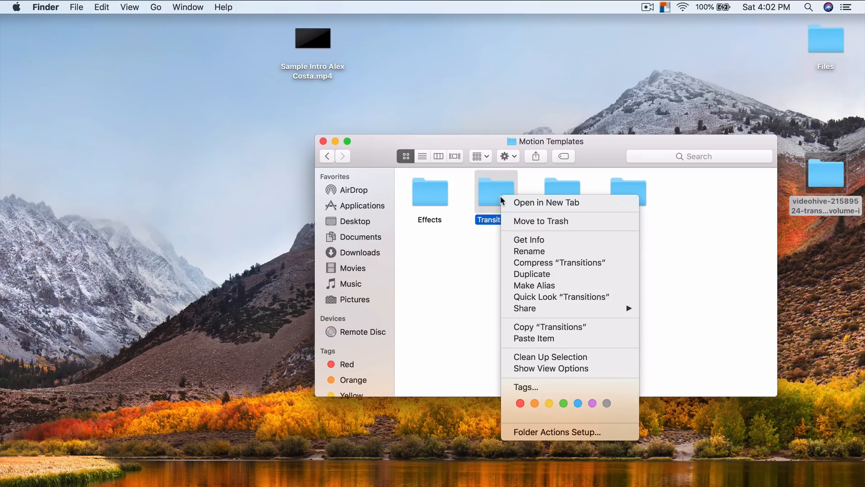
left_click(520, 242)
left_click(55, 244)
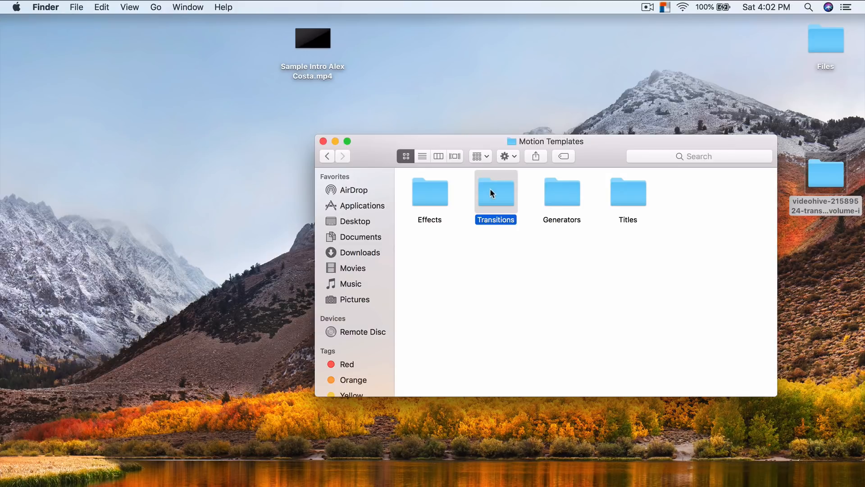
double_click(491, 189)
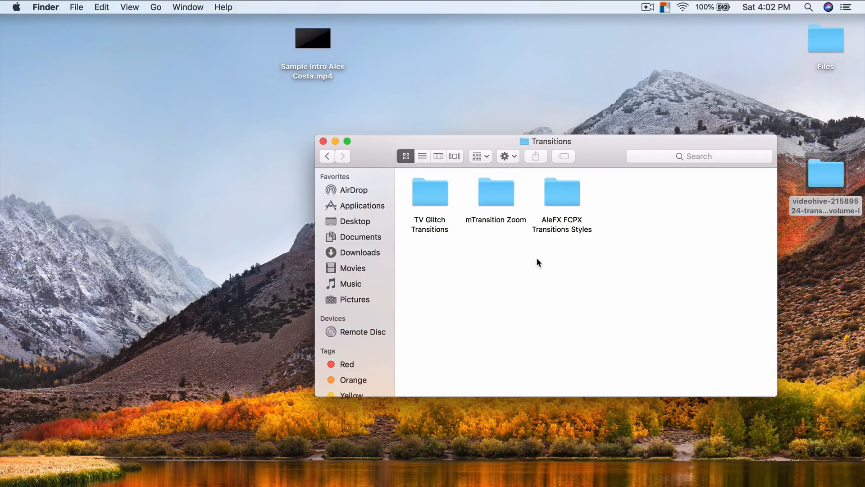
Paste the AleFX FCPX Transitions Styles folder into Transitions and close the Finder window.
key("super+v")
key("Escape")
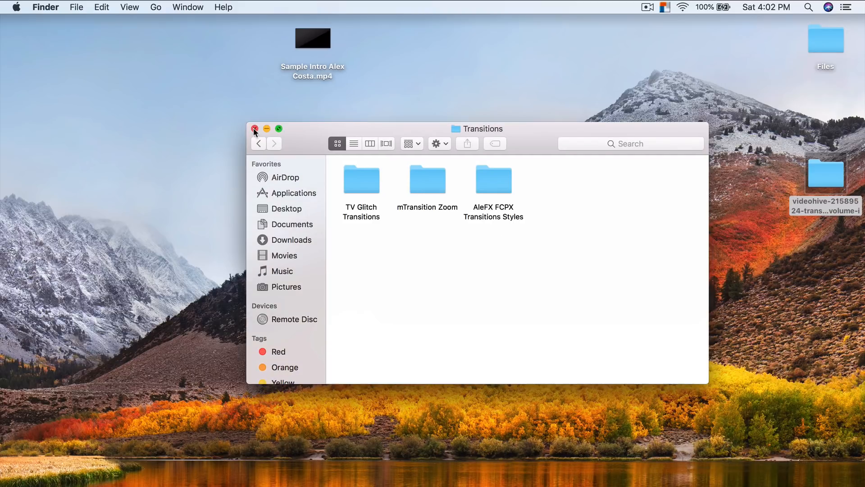
left_click(254, 130)
Switch to Final Cut Pro and browse the AleFX FCPX Transitions Styles category to its Camera Shake transitions.
left_click(440, 485)
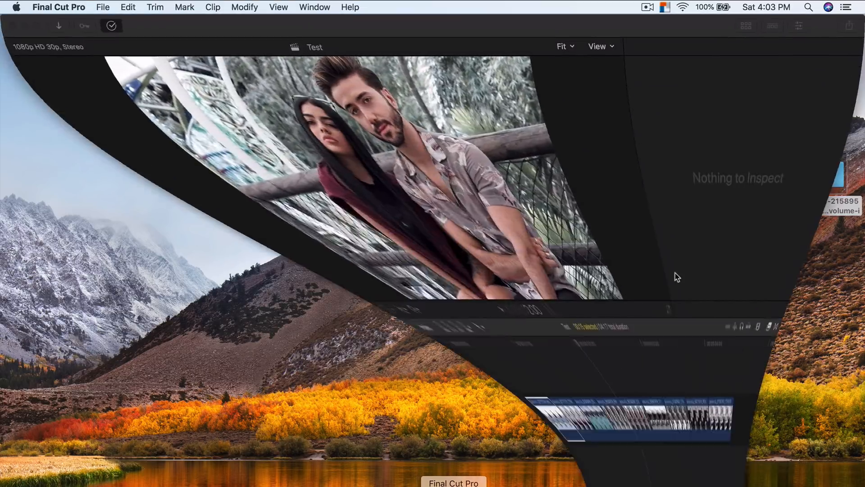
left_click(855, 326)
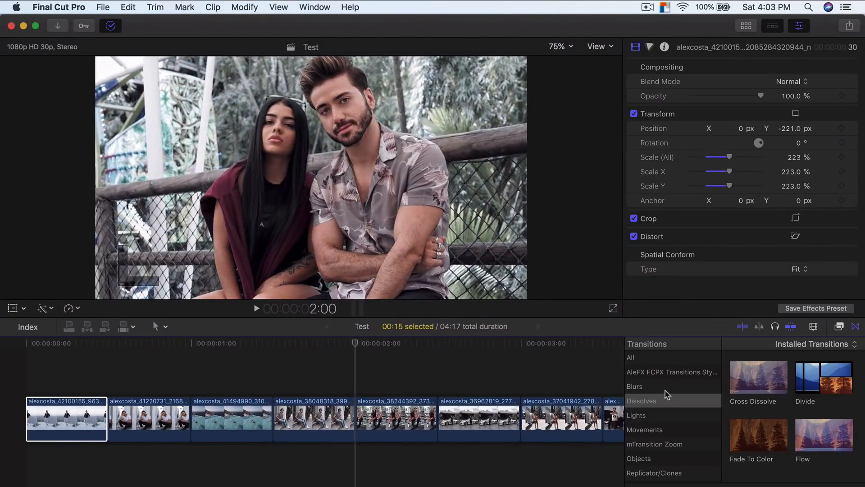
left_click(644, 374)
scroll(777, 407, "down", 10)
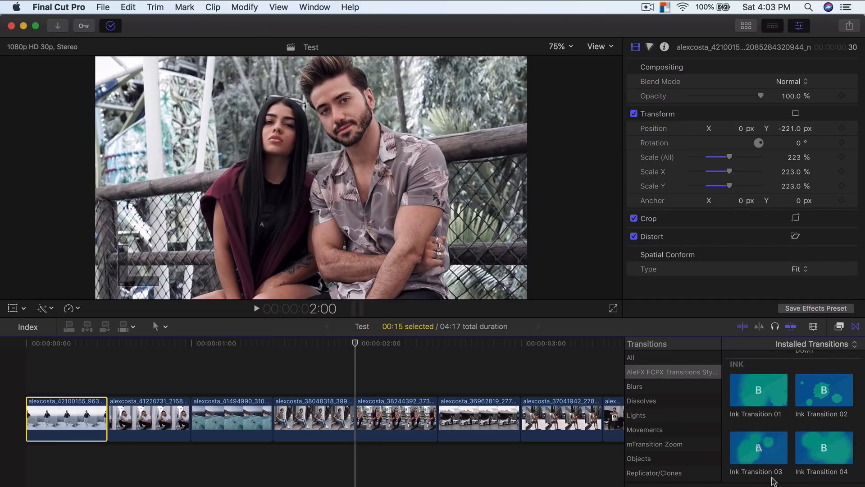
scroll(786, 430, "down", 5)
scroll(775, 406, "up", 15)
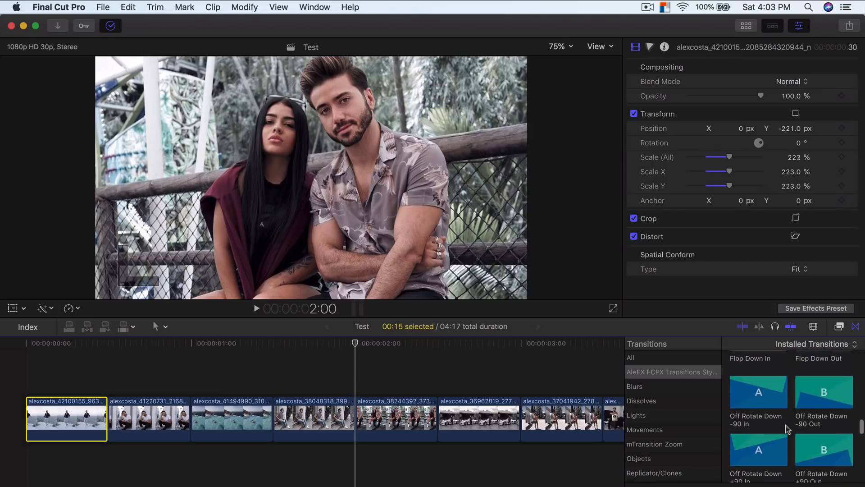
scroll(766, 406, "up", 2)
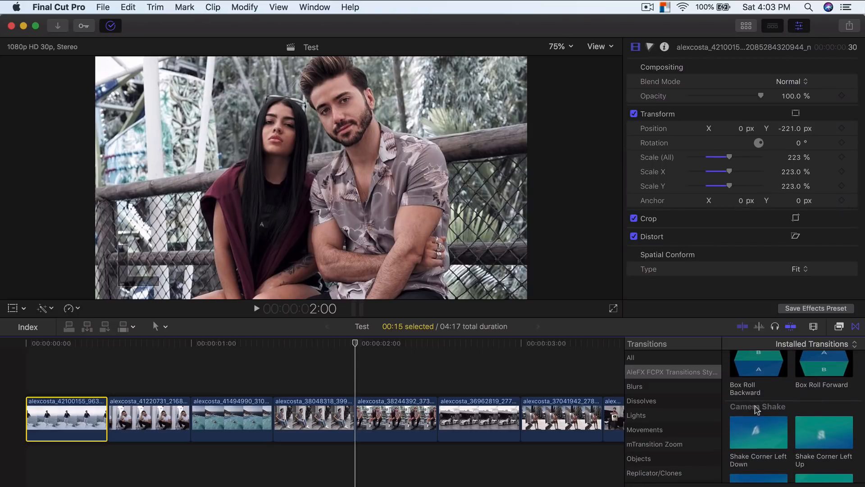
scroll(786, 397, "down", 3)
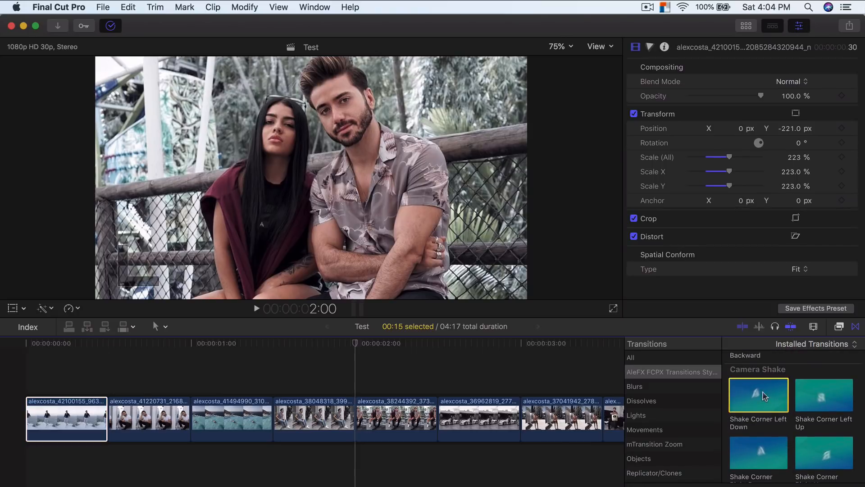
Apply the Shake Corner Left Down transition to the start of the first clip and shorten it to 7 frames.
left_click(757, 394)
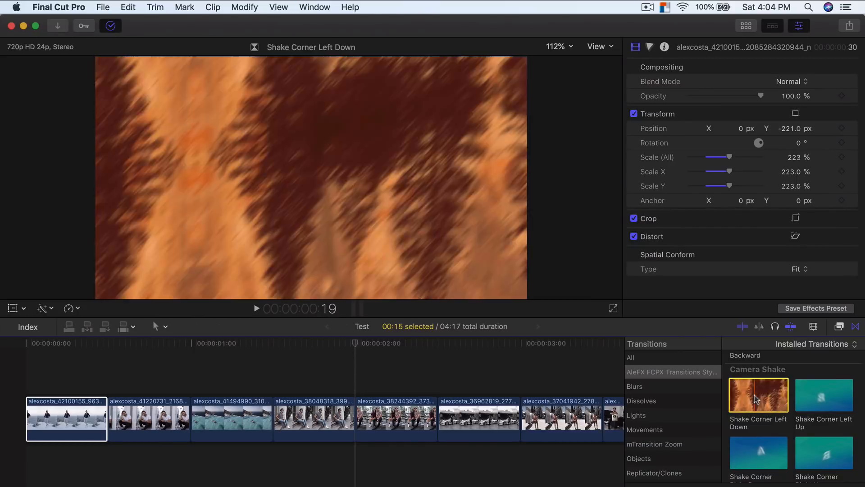
left_click_drag(741, 397, 66, 407)
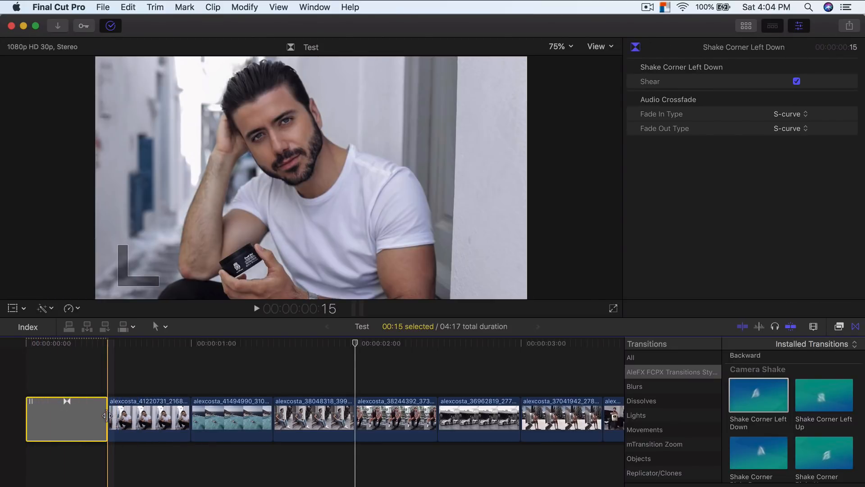
left_click_drag(105, 415, 19, 401)
key("super+z")
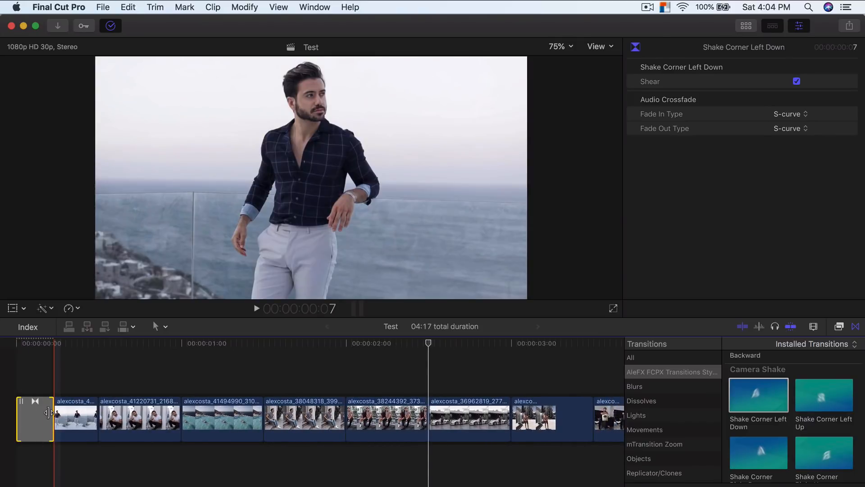
scroll(47, 412, "left", 2)
left_click(53, 418)
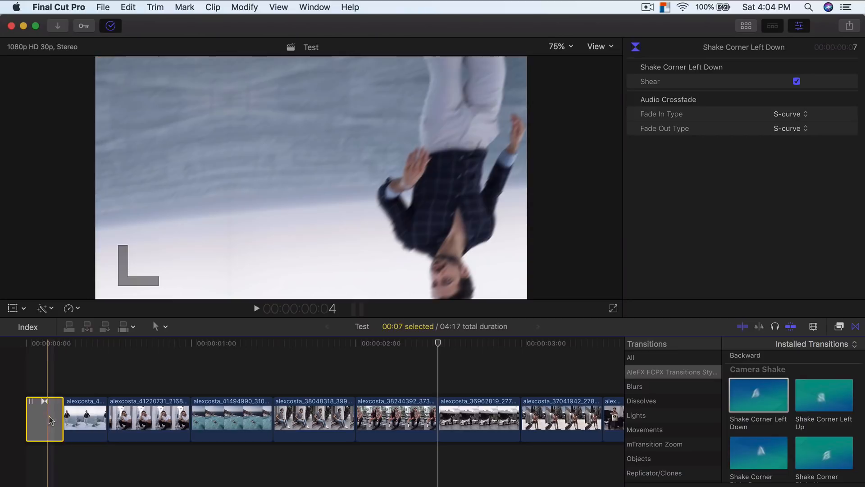
Lengthen the Shake Corner Left Down transition to 13 frames and play it back.
left_click_drag(63, 418, 93, 413)
left_click(71, 417)
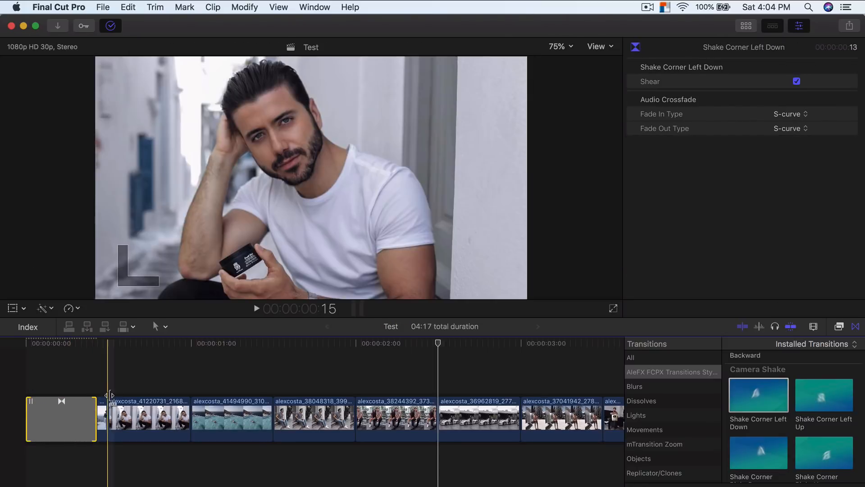
key("space")
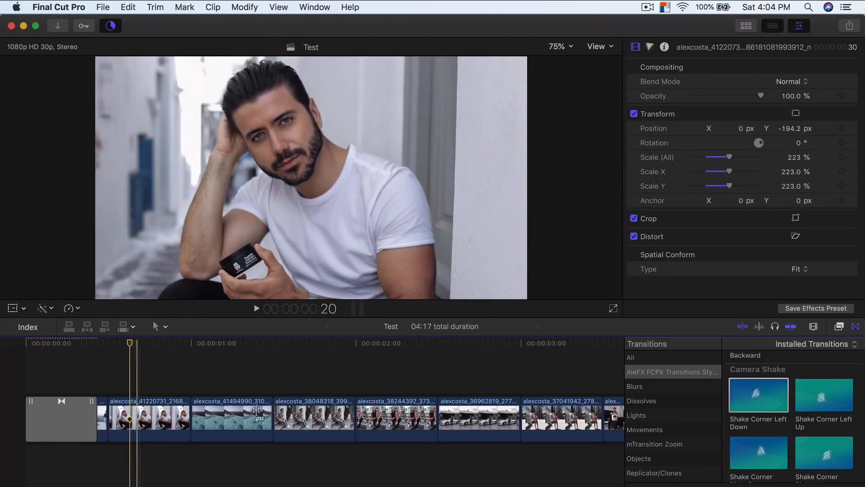
Apply the Shake Corner Left Up transition at the cut between the first and second clips.
left_click_drag(824, 395, 127, 415)
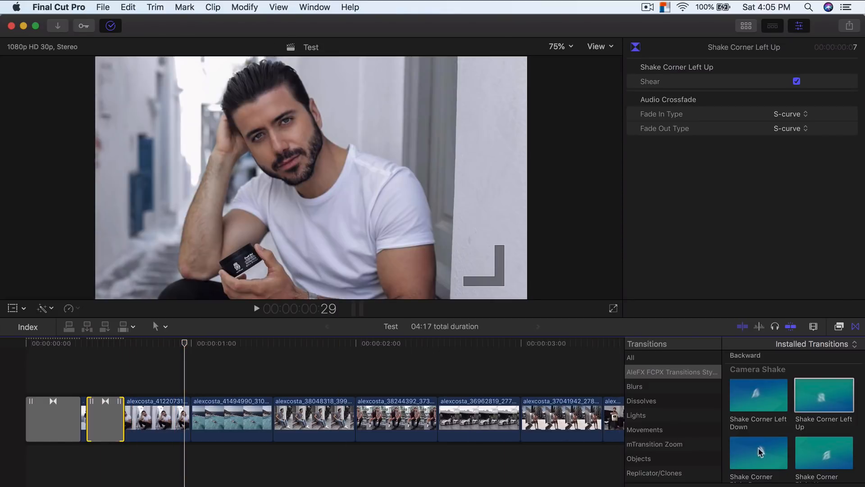
Apply the Shake Corner Right Down transition at the cut between the second and third clips and play it back.
scroll(762, 453, "down", 2)
scroll(760, 451, "down", 1)
left_click_drag(771, 412, 172, 427)
left_click_drag(251, 416, 247, 415)
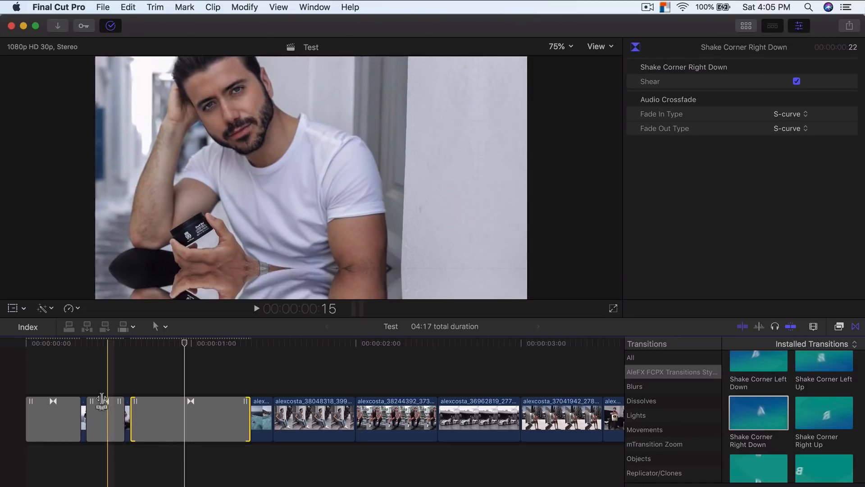
key("space")
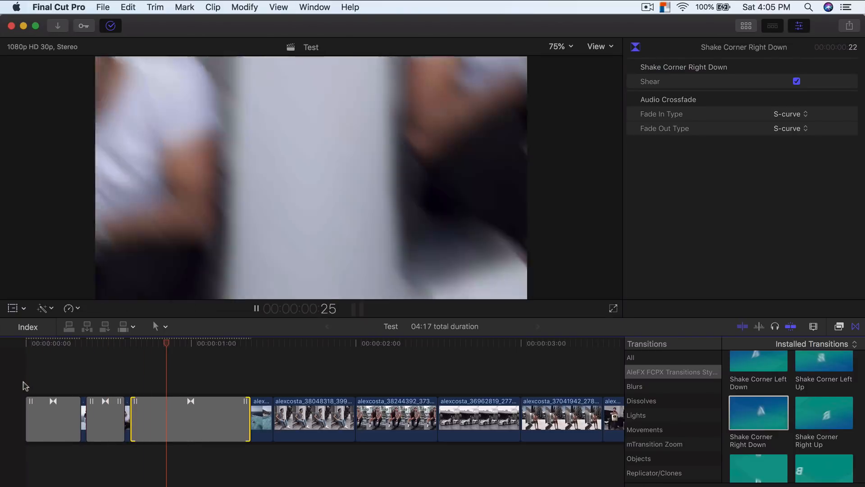
key("space")
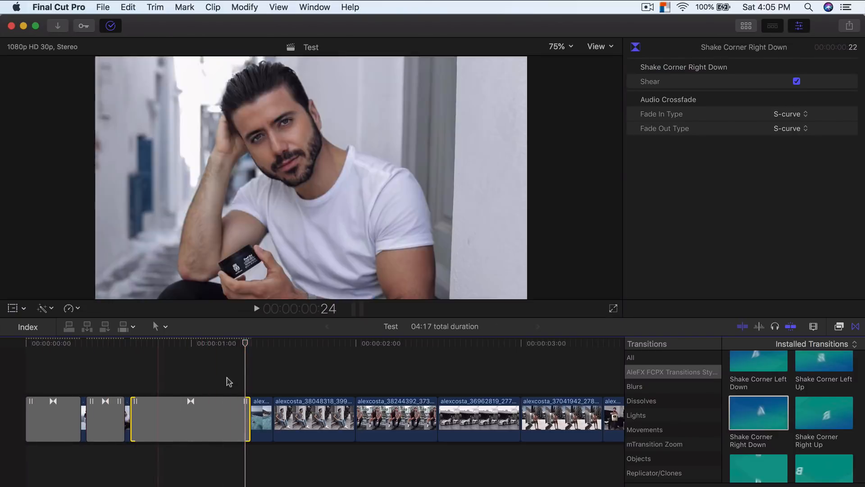
Shorten the Shake Corner Right Down transition and apply a 9-frame Shake Corner Right Up at the cut between the third and fourth clips.
scroll(228, 381, "right", 2)
left_click_drag(839, 418, 196, 415)
left_click(256, 414)
left_click_drag(249, 415, 250, 415)
left_click_drag(249, 414, 252, 415)
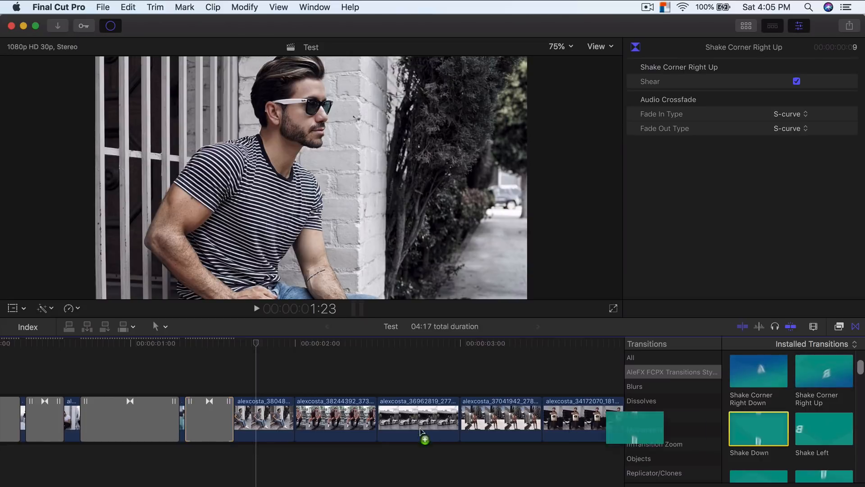
Apply Shake Down and a 10-frame Shake Left at the next two cuts, with Shake Down trimmed to 17 frames.
left_click_drag(429, 430, 430, 426)
left_click_drag(351, 411, 347, 411)
scroll(341, 413, "right", 3)
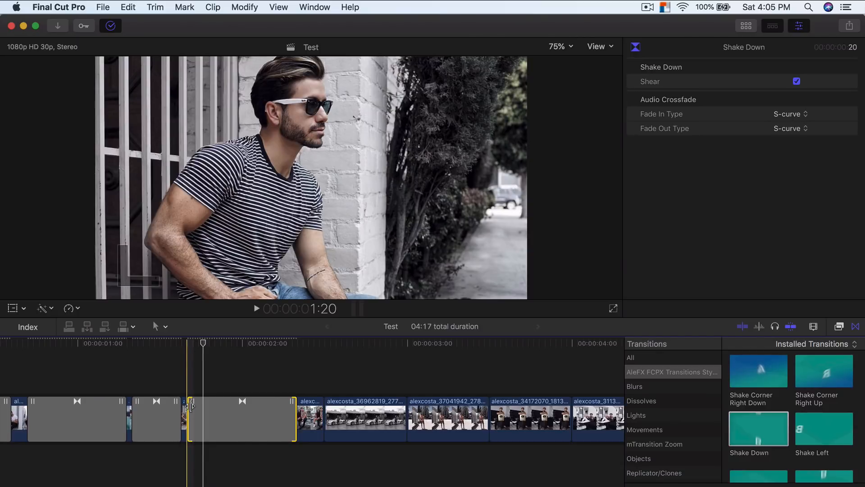
left_click_drag(824, 428, 341, 420)
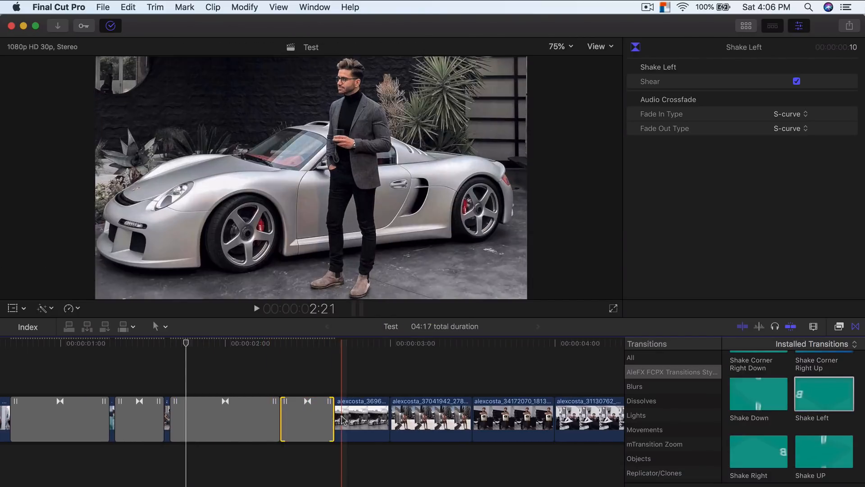
left_click_drag(277, 417, 266, 417)
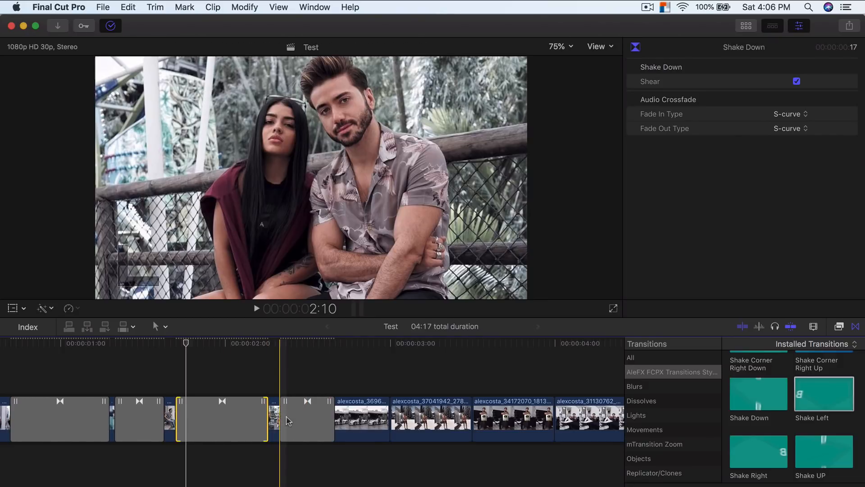
Apply the Shake Right transition at the 3:00 cut and a 14-frame Shake UP transition at the 3:15 cut.
scroll(289, 421, "right", 3)
left_click_drag(762, 450, 307, 415)
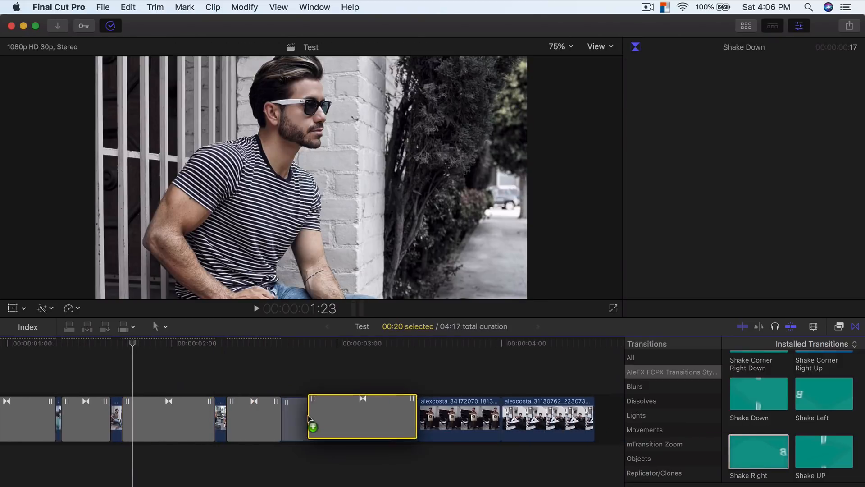
left_click_drag(386, 411, 370, 411)
scroll(496, 419, "right", 2)
scroll(768, 448, "down", 2)
left_click_drag(820, 401, 411, 411)
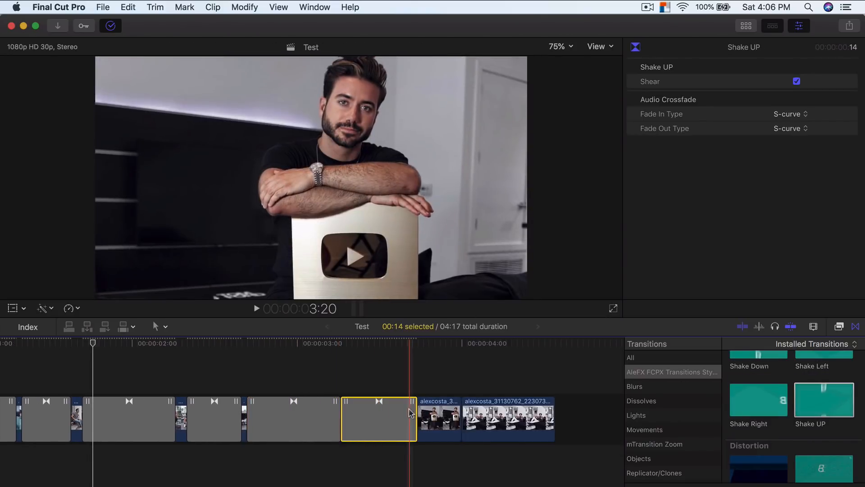
Trim the Shake Right transition to 15 frames and set the Shake Left transition to 12 frames.
left_click_drag(338, 411, 332, 411)
left_click_drag(262, 417, 255, 417)
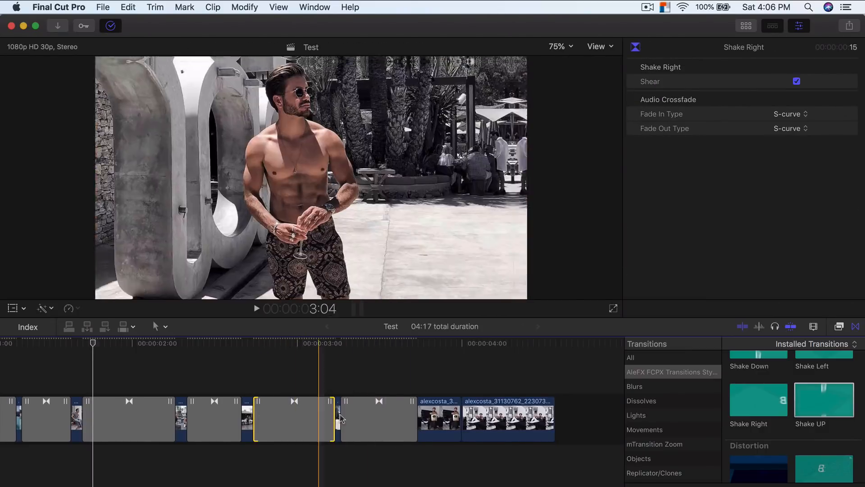
left_click_drag(188, 417, 187, 416)
Apply the Shake Corner Right Up transition at the cut before the last clip and set its length to 14 frames.
scroll(253, 417, "right", 3)
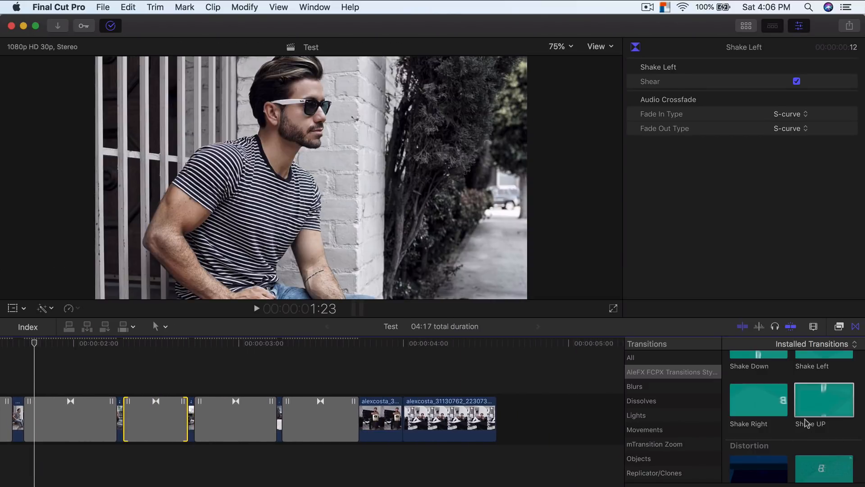
scroll(807, 423, "up", 2)
scroll(807, 423, "up", 2)
left_click_drag(824, 397, 422, 413)
left_click_drag(361, 419, 368, 419)
Apply the Chroma Spin transition from the Distortion group to the end of the last clip.
scroll(517, 413, "right", 2)
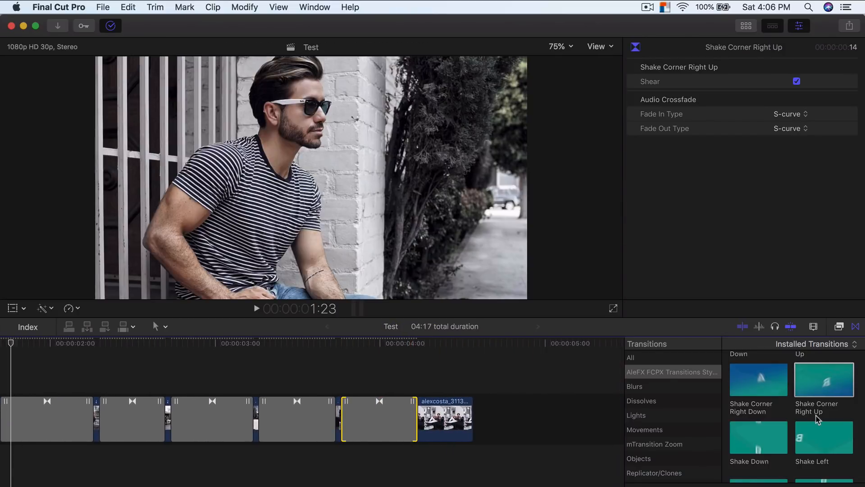
scroll(811, 419, "up", 10)
scroll(807, 426, "up", 2)
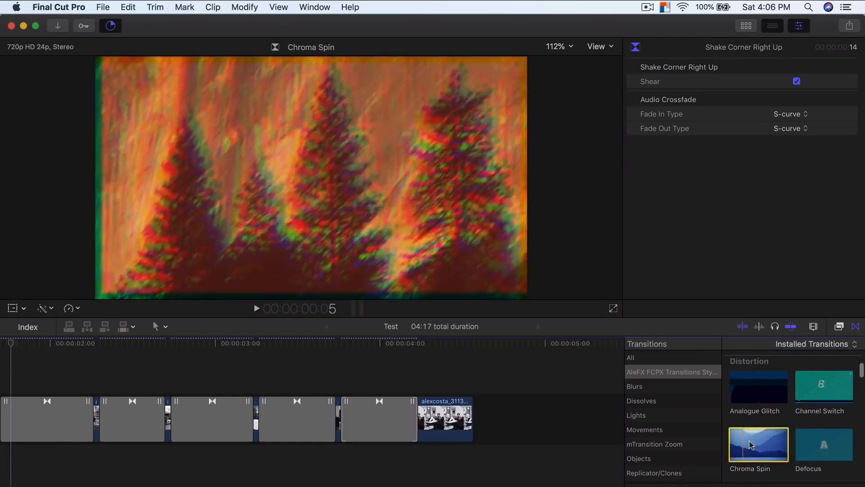
left_click_drag(765, 446, 433, 412)
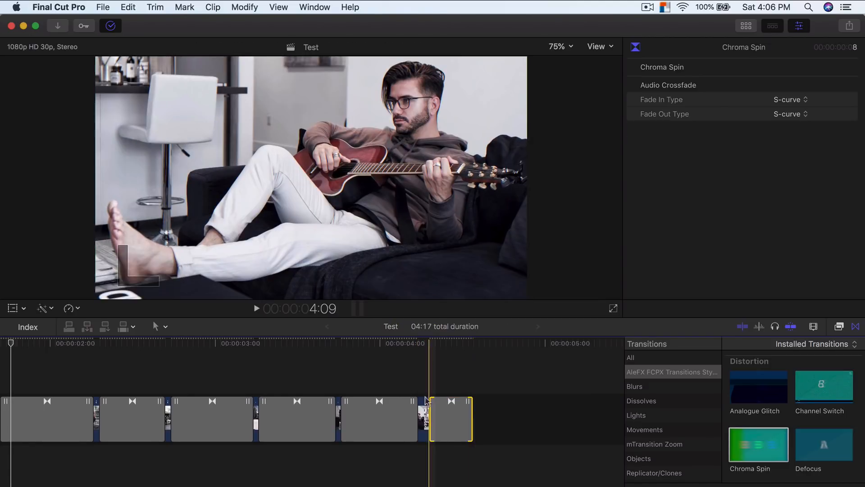
Play the whole slideshow from the start to check all the transitions.
scroll(305, 389, "left", 7)
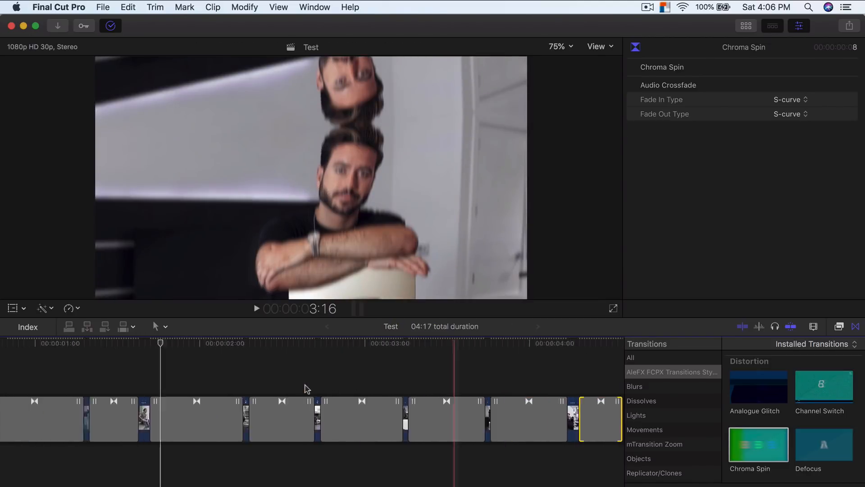
key("super+minus")
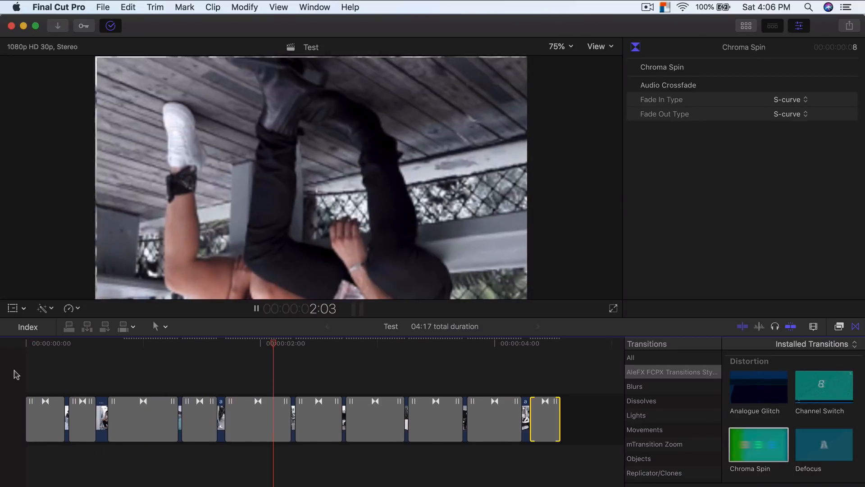
key("space")
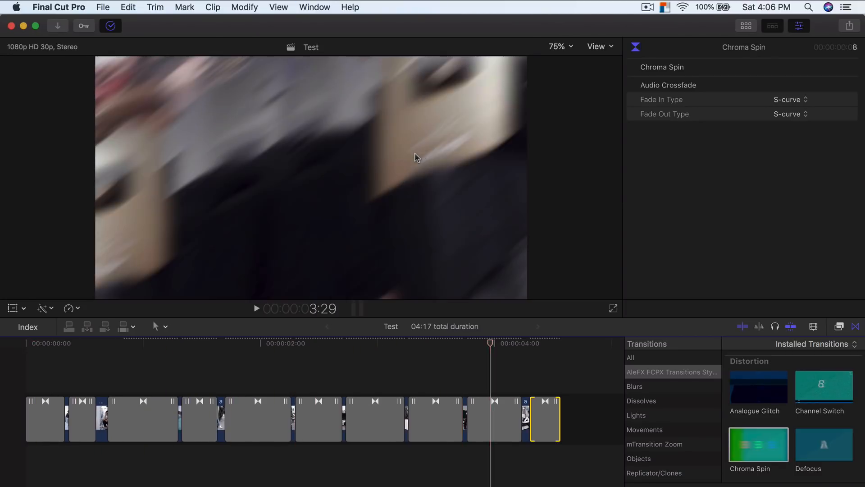
key("space")
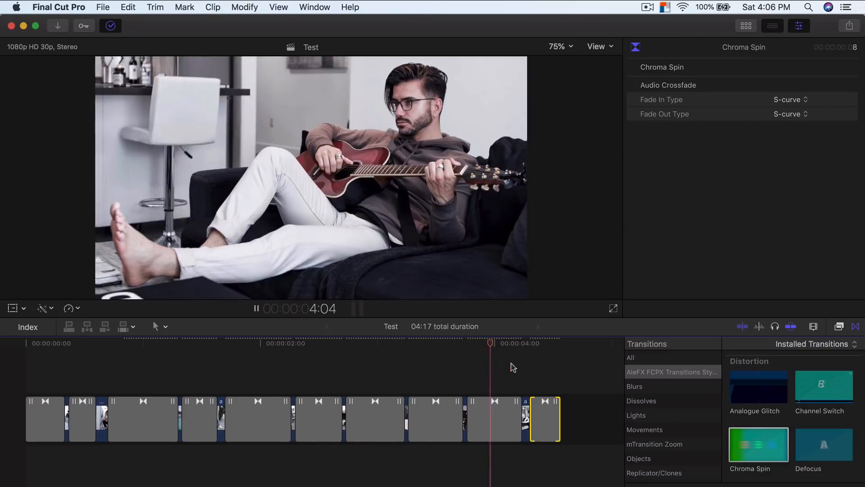
key("space")
Delete the Let It Fall music before its cut near 46 seconds and move the remaining music to the start of the sequence.
left_click(856, 327)
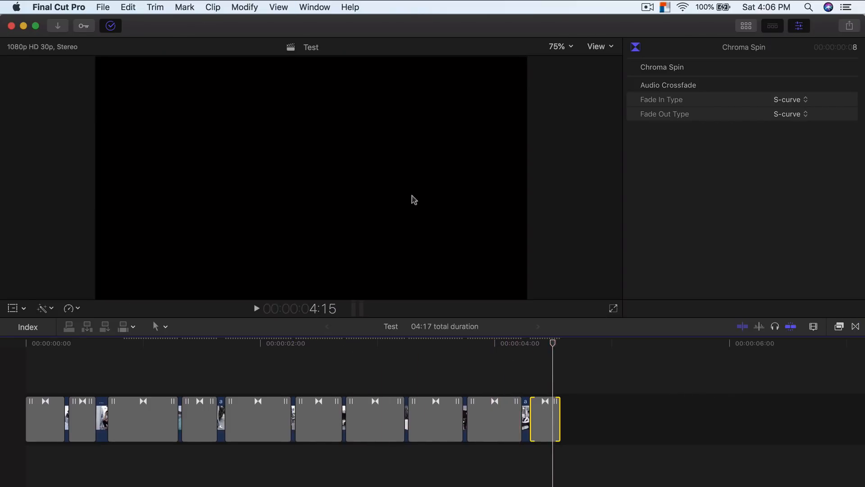
left_click(250, 7)
key("super+equal")
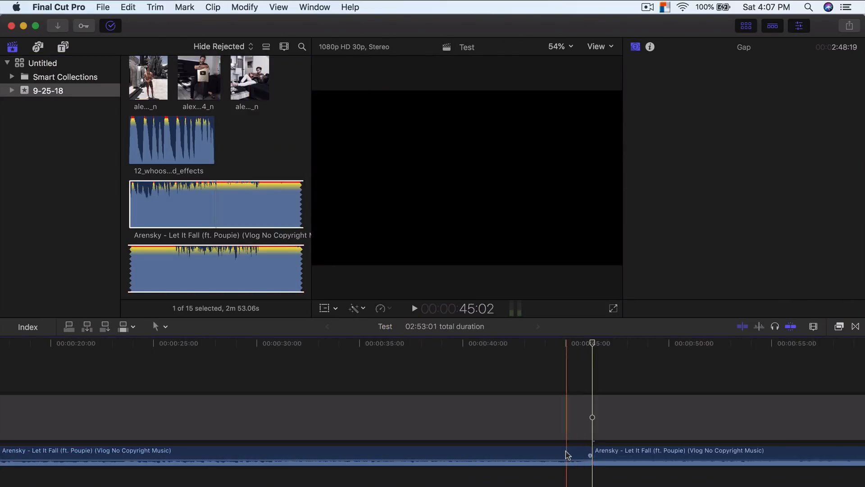
left_click(566, 455)
left_click(567, 455)
left_click(570, 454)
key("BackSpace")
left_click_drag(603, 453, 2, 454)
scroll(63, 459, "left", 5)
left_click(2, 452)
Play the slideshow together with the music in an enlarged viewer to check how the two match.
key("super+equal")
key("super+equal")
key("super+equal")
key("super+shift+f")
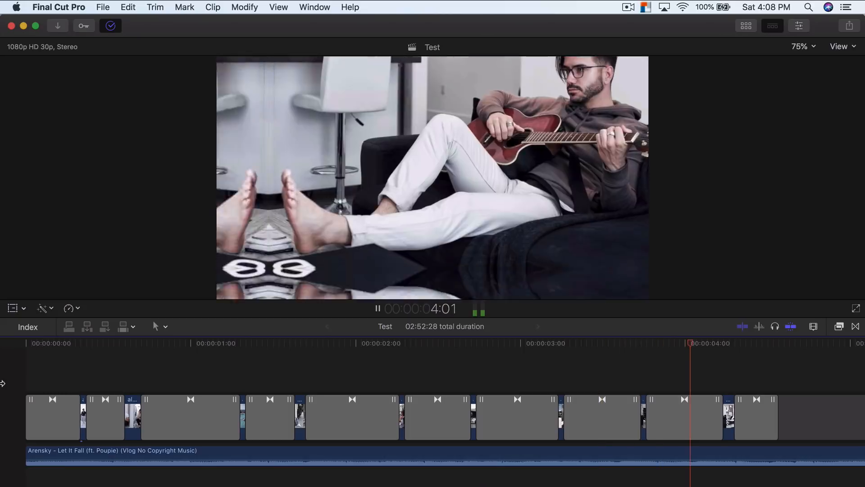
key("space")
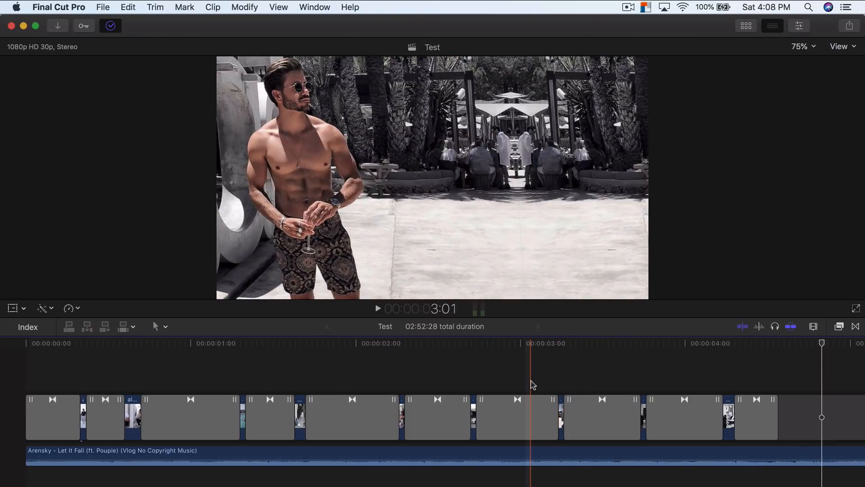
Split the music at about 5:25, delete the rest of it and the surplus gap, and fit the sequence in the timeline.
key("super+minus")
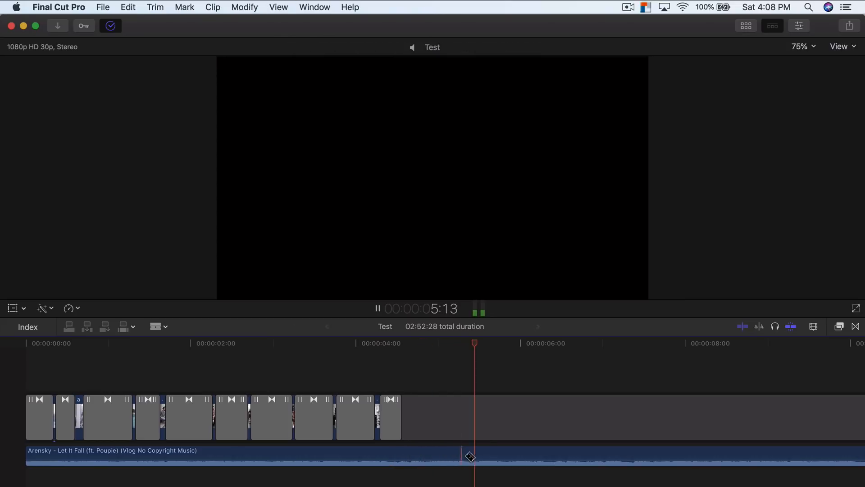
left_click(512, 460)
key("Delete")
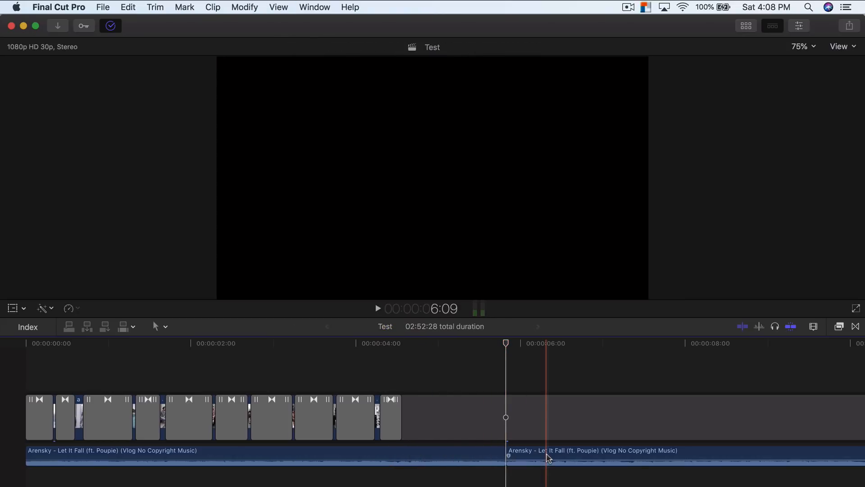
left_click(542, 454)
key("Delete")
left_click(551, 420)
key("Delete")
key("shift+z")
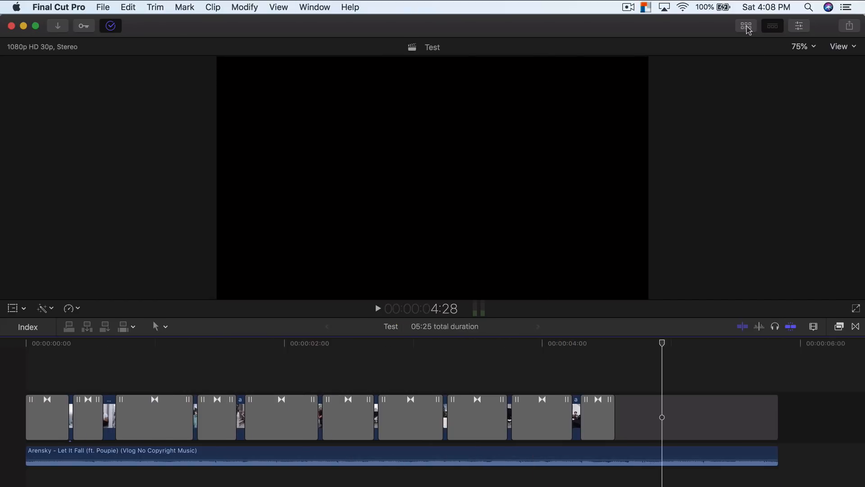
Try to add the Text compound clip from the media library after the last photo.
left_click(747, 26)
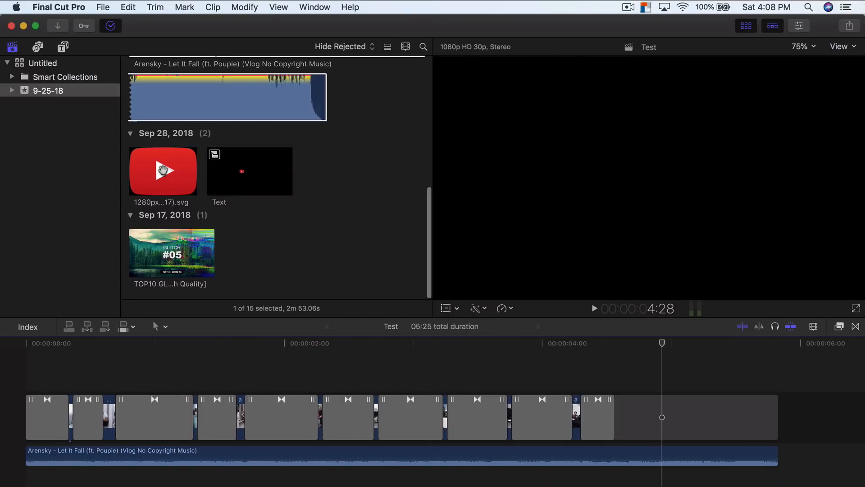
left_click(238, 168)
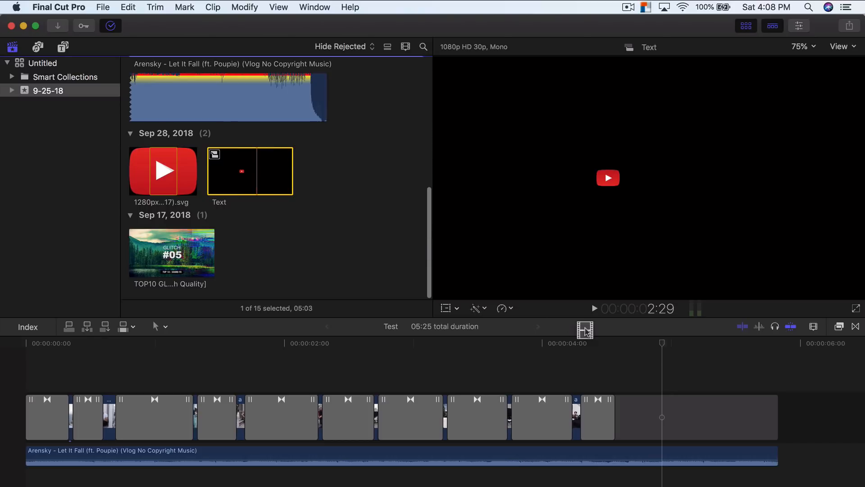
left_click_drag(584, 329, 654, 417)
Add a Basic Title from the installed titles directly after the last photo.
scroll(259, 254, "up", 10)
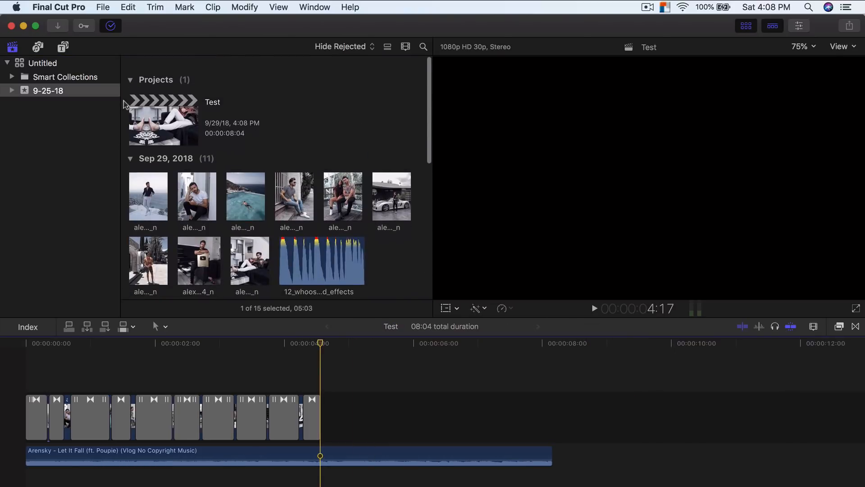
left_click(63, 47)
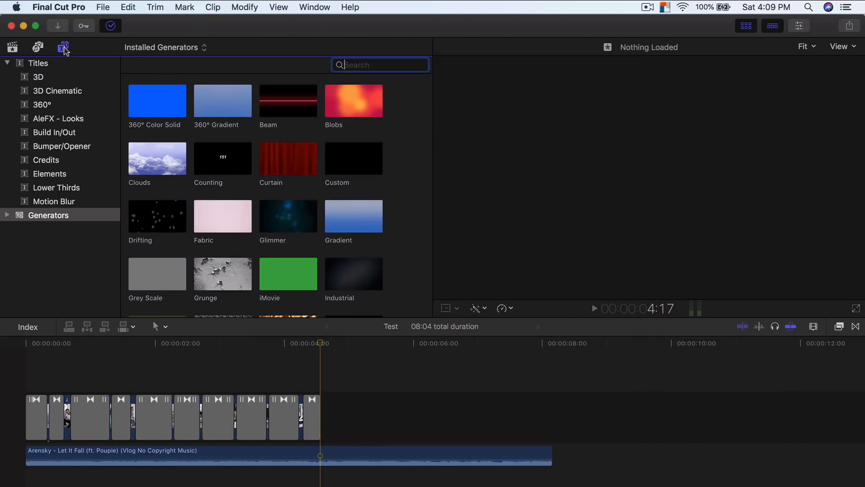
left_click(47, 68)
scroll(242, 170, "down", 5)
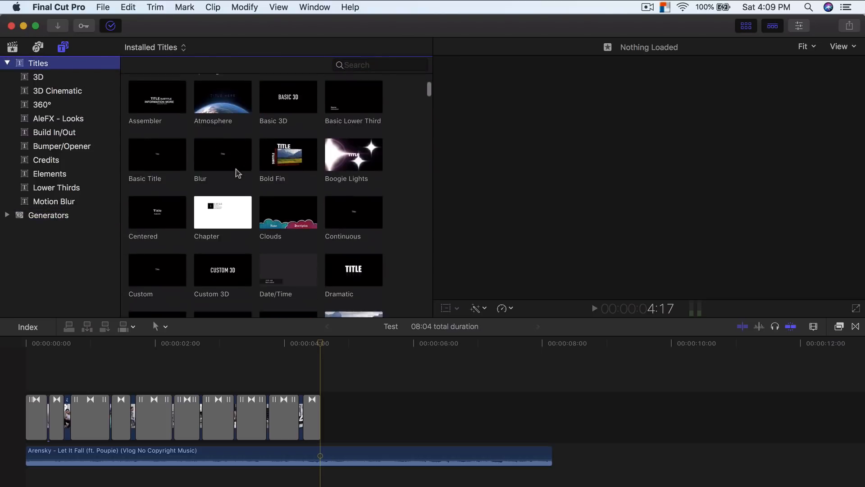
left_click_drag(150, 141, 327, 410)
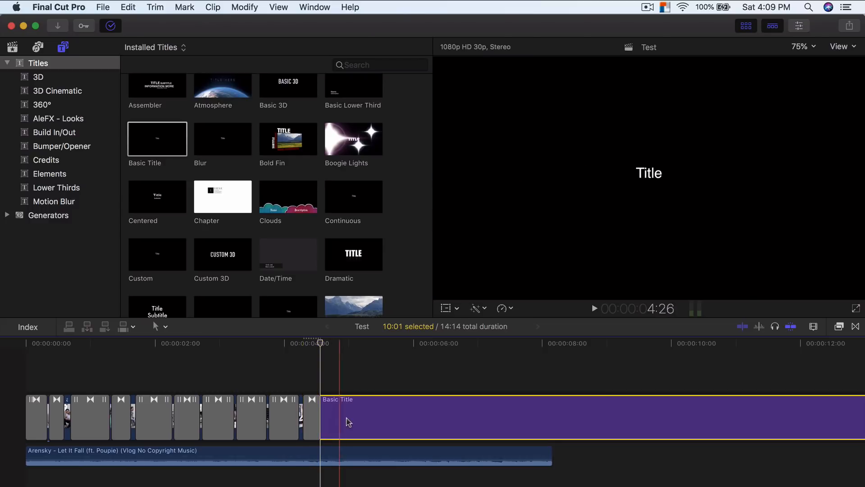
Set the Basic Title's text to the channel owner's full name in a bold font.
left_click(746, 27)
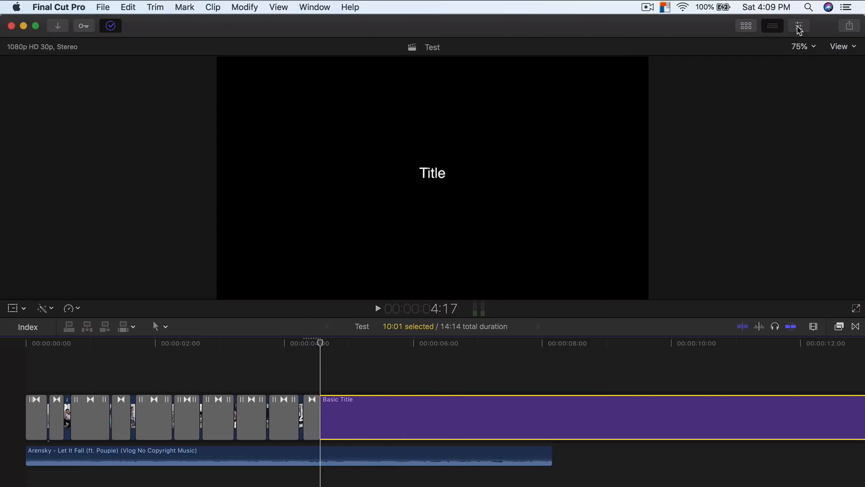
key("super+4")
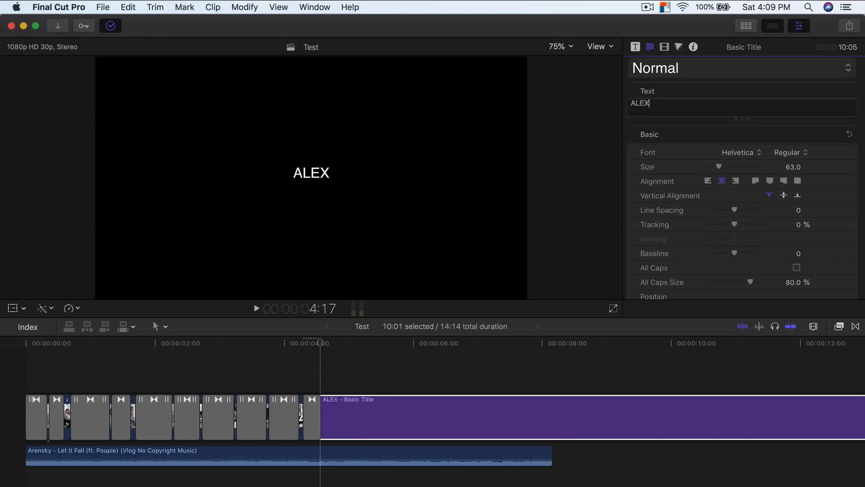
type("TA")
left_click(799, 27)
Return to the media library and connect the YouTube play button image above the title.
left_click(746, 27)
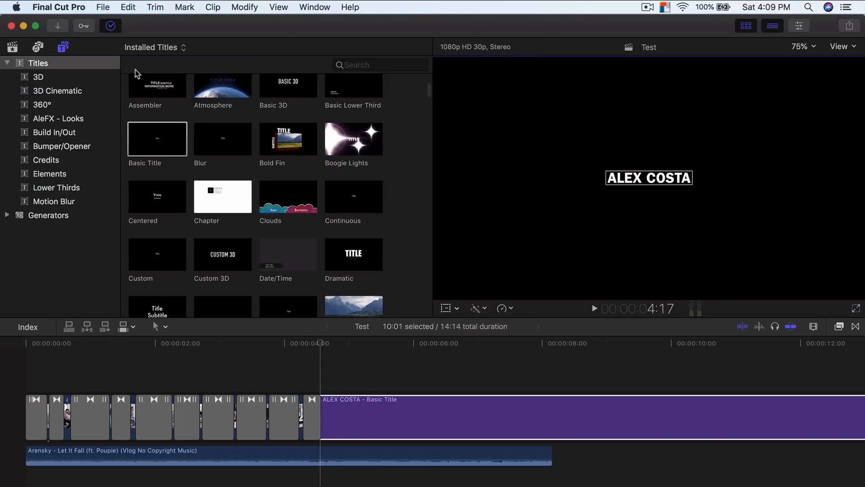
left_click(13, 47)
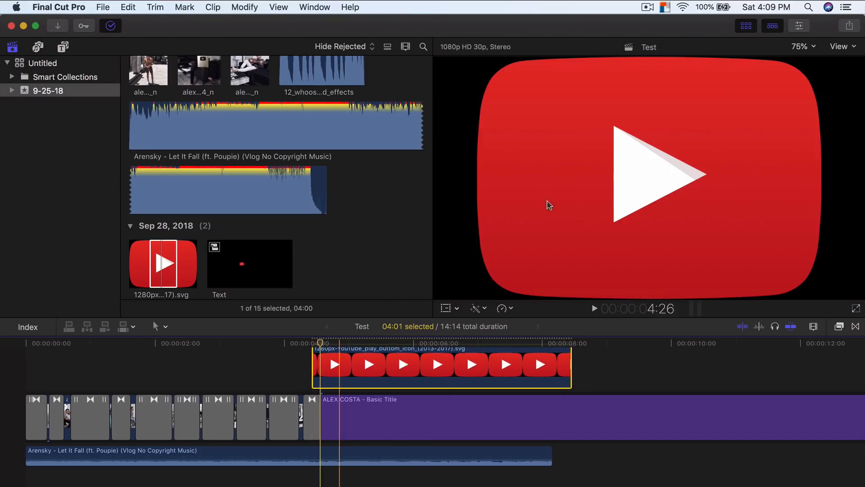
Scale the YouTube play button image down to about 6% and place it just left of the name title.
left_click(748, 27)
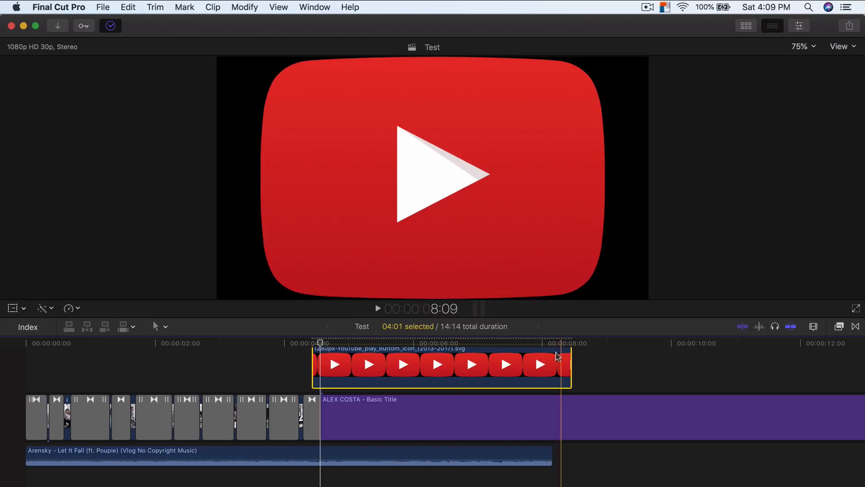
left_click(12, 309)
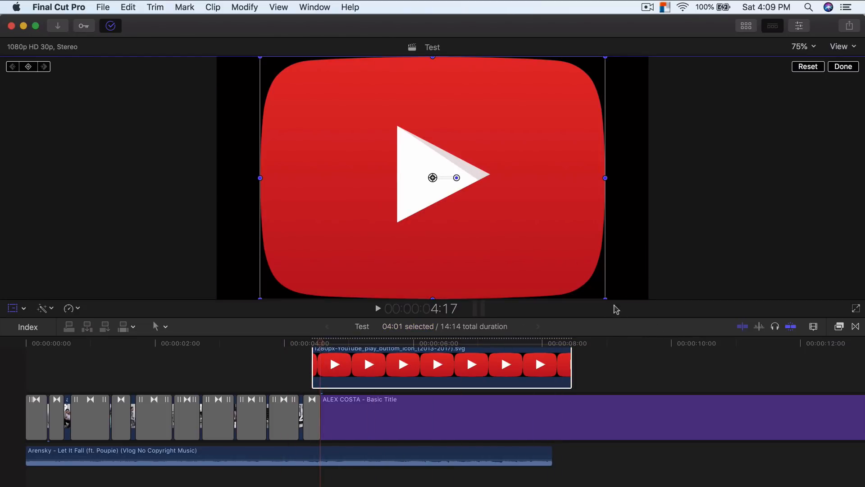
left_click_drag(605, 298, 379, 178)
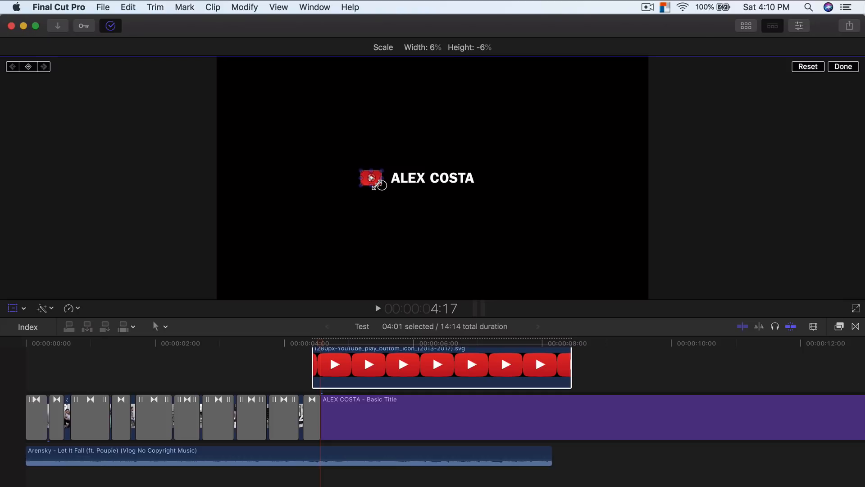
left_click_drag(371, 179, 374, 178)
left_click(833, 68)
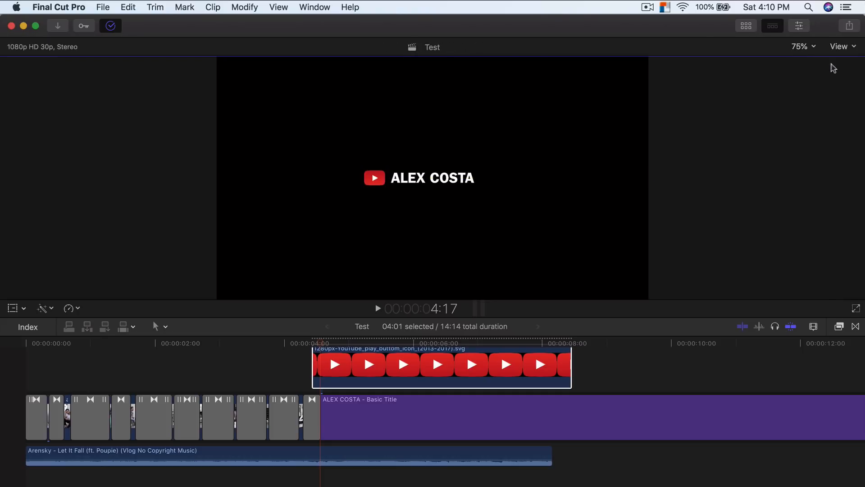
Shift the name title and the YouTube logo to the right so that together they sit centered in the frame.
left_click(374, 373)
left_click(347, 415)
left_click_drag(425, 182, 440, 179)
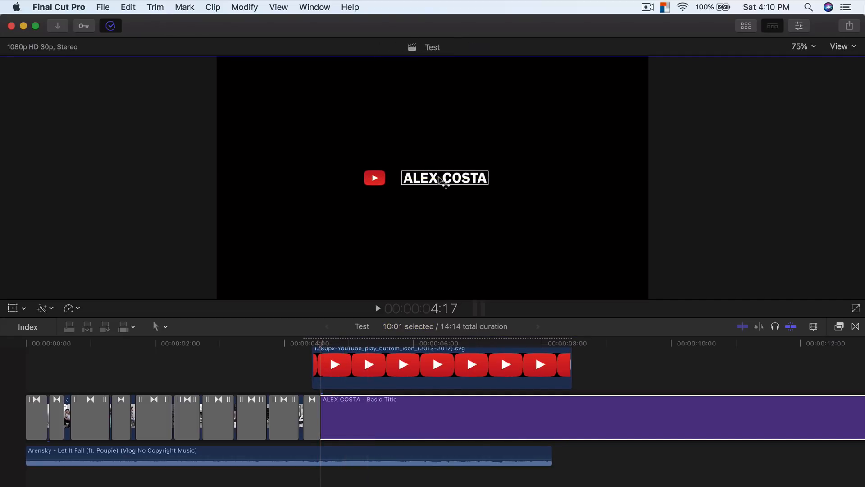
left_click(353, 369)
key("shift+t")
left_click_drag(374, 177, 388, 177)
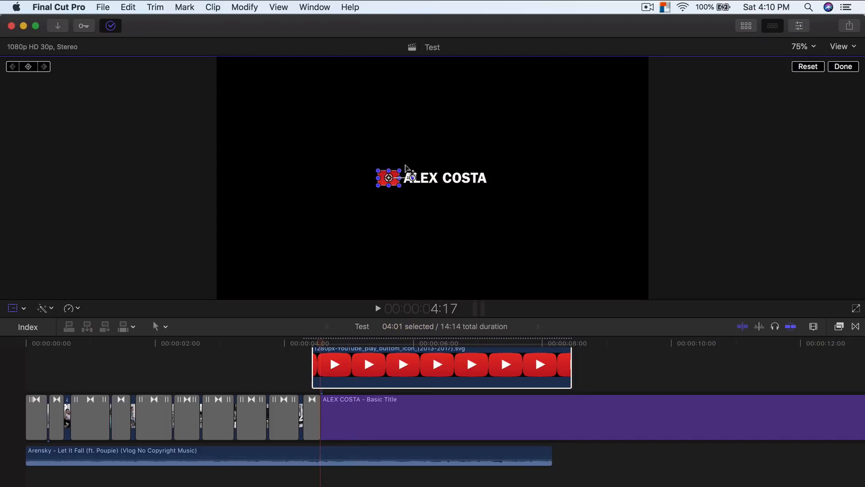
left_click(843, 67)
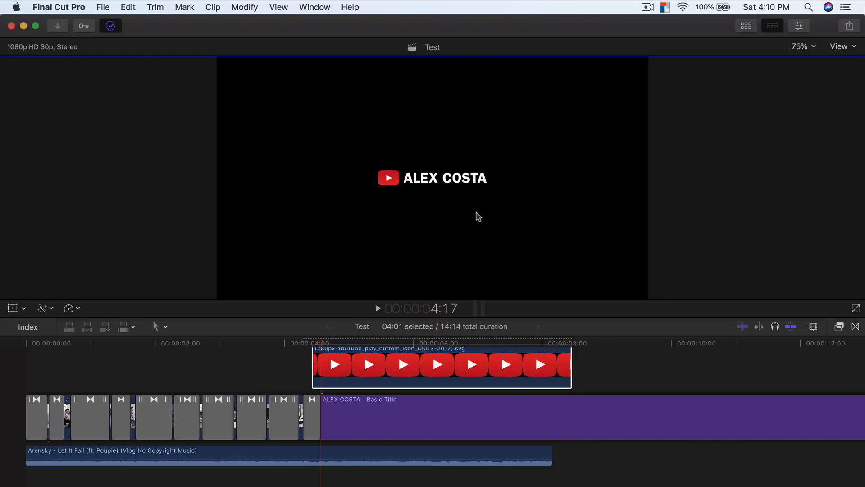
Cut the Basic Title and shorten the YouTube logo clip to the end of the music, removing the leftover title.
key("b")
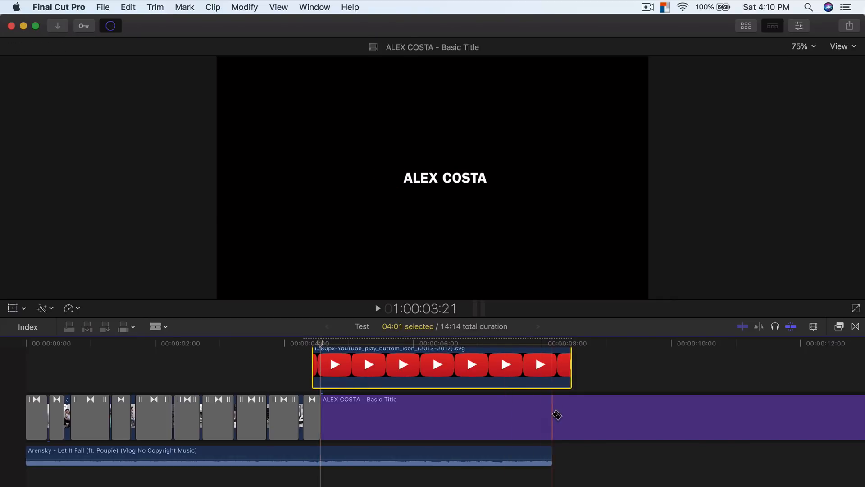
left_click(554, 417)
key("a")
left_click_drag(570, 377, 551, 376)
left_click(563, 408)
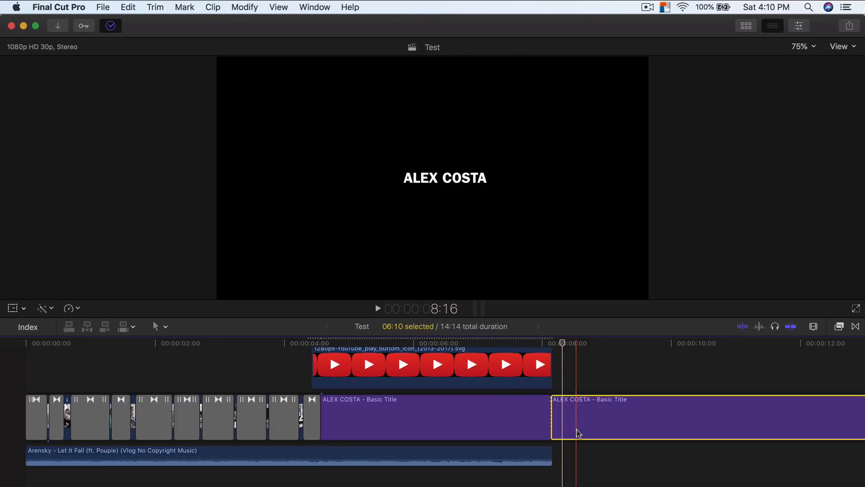
key("Delete")
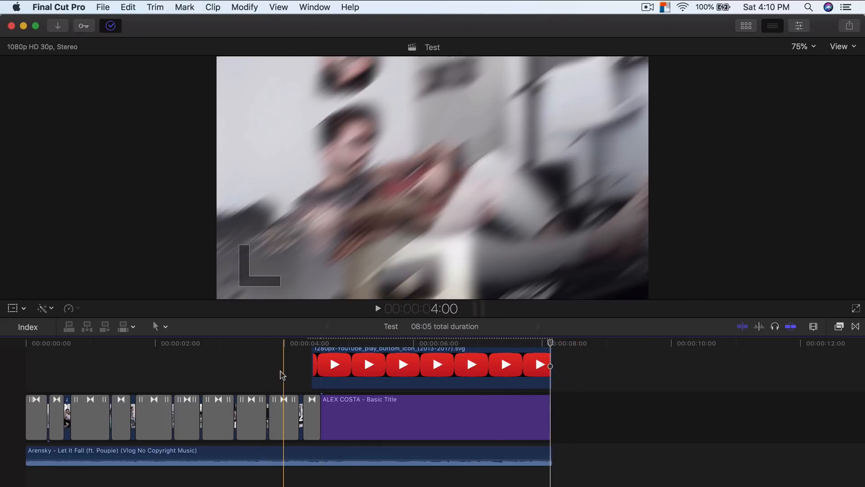
Play back the last photo transition into the title and logo repeatedly to check the ending.
key("space")
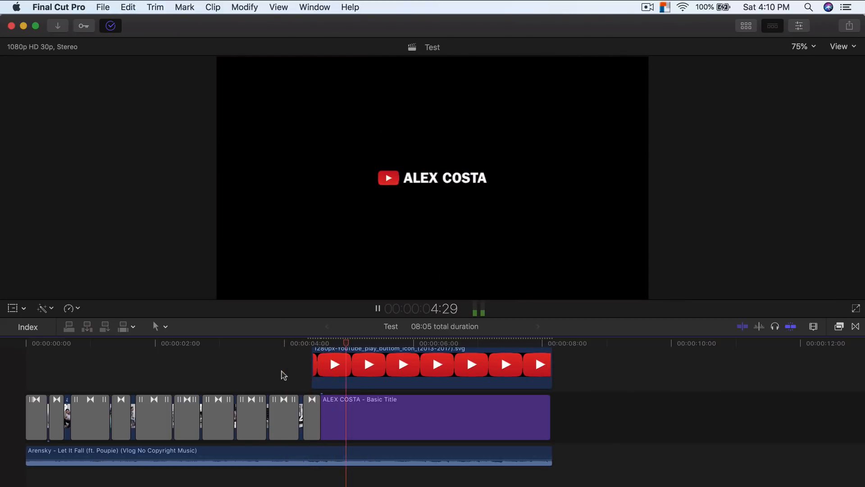
key("space")
key("space")
key("space")
key("space")
key("space")
key("space")
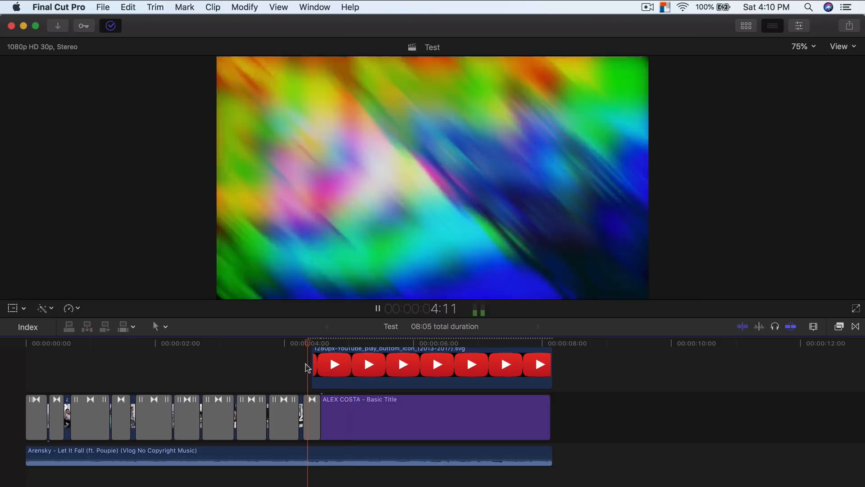
key("space")
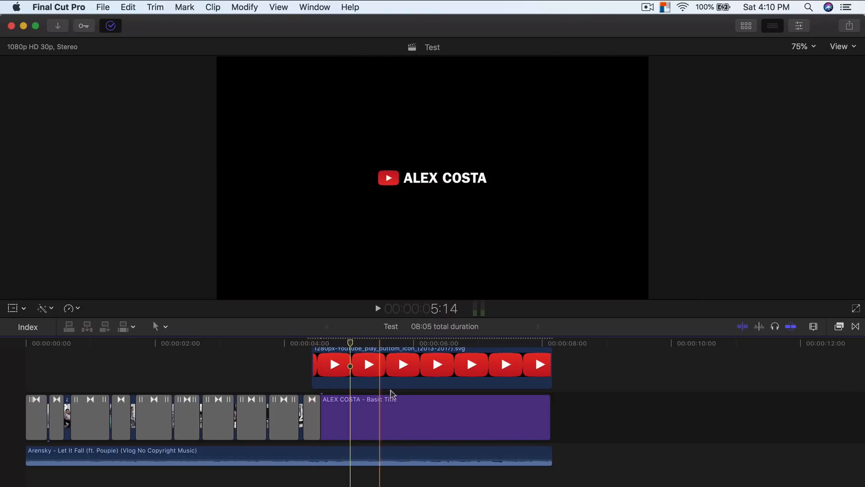
key("space")
key("space")
Add the Whites generator beneath the Basic Title as a background and trim it to the title's end.
left_click(407, 417)
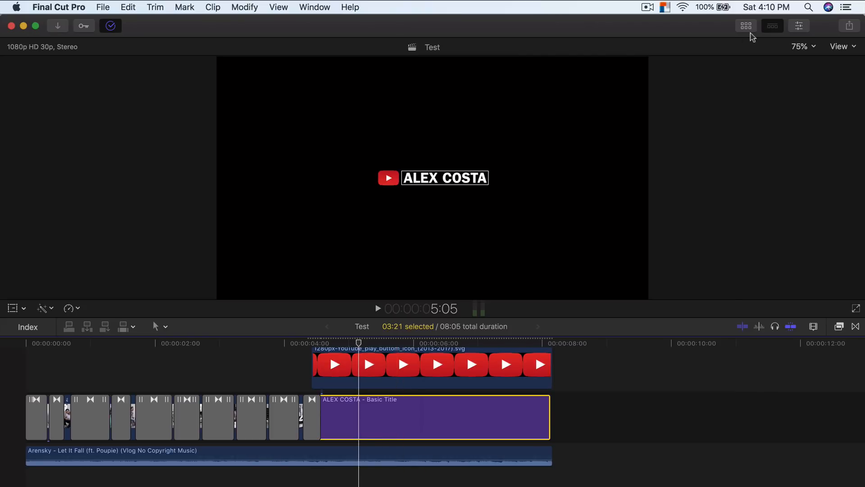
left_click(747, 26)
left_click(63, 48)
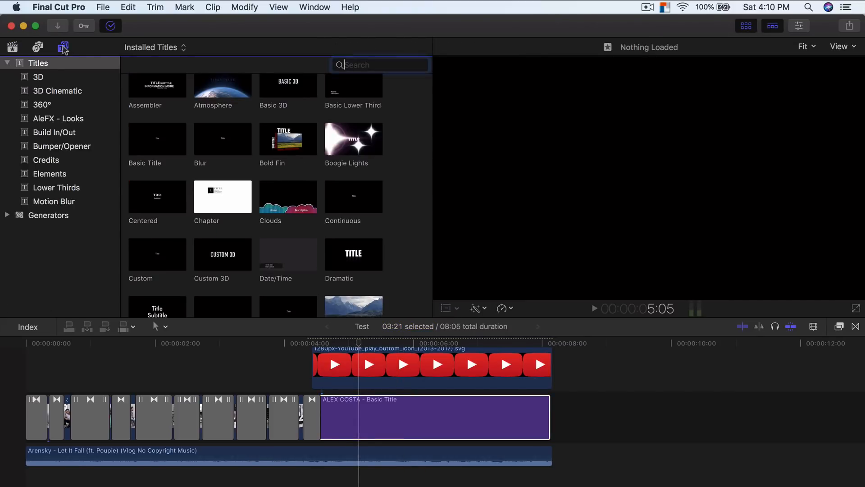
left_click(40, 215)
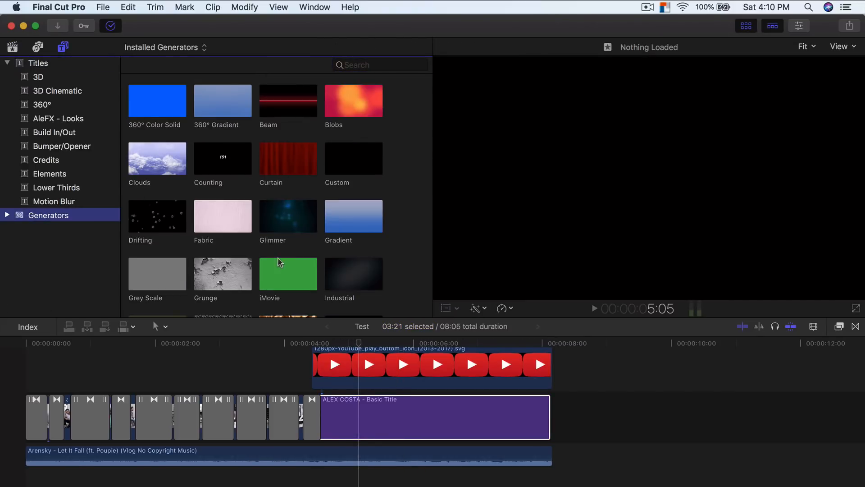
scroll(276, 262, "down", 15)
left_click_drag(157, 179, 322, 467)
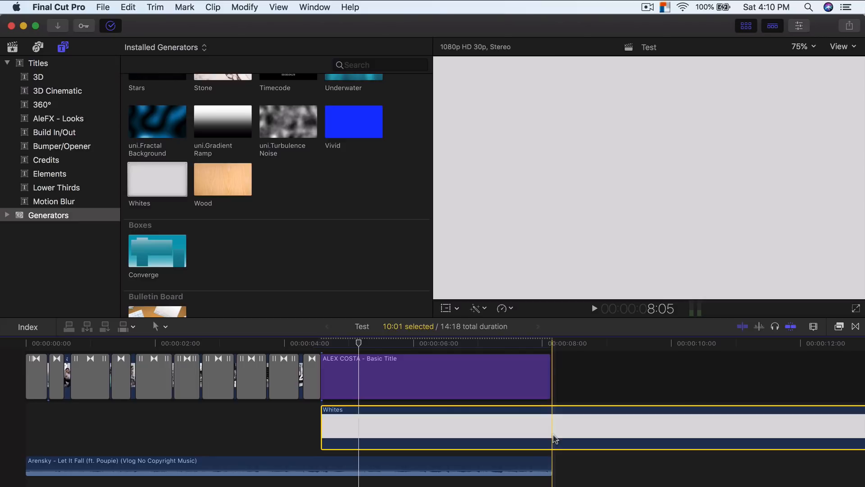
key("super+b")
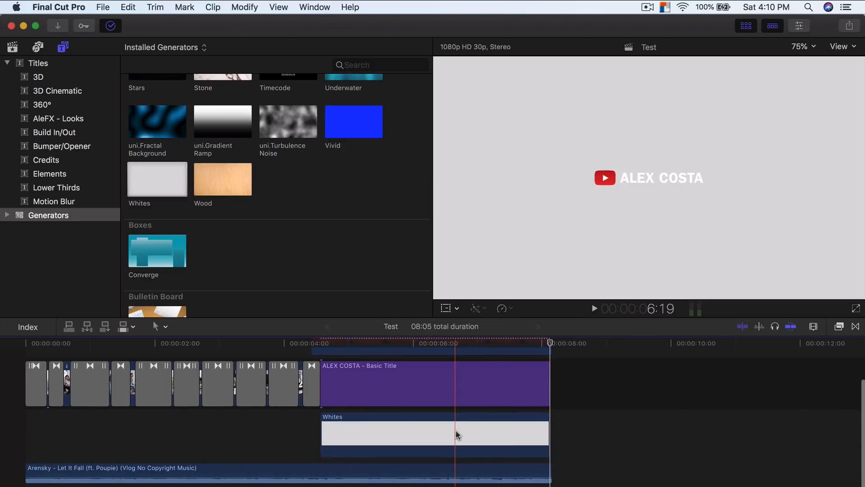
Set the Whites generator's color to Bright White.
left_click(456, 429)
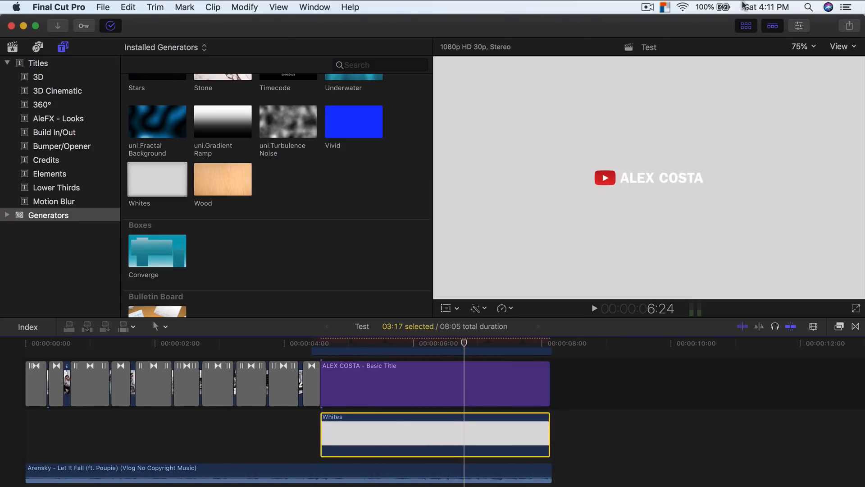
left_click(744, 27)
left_click(795, 28)
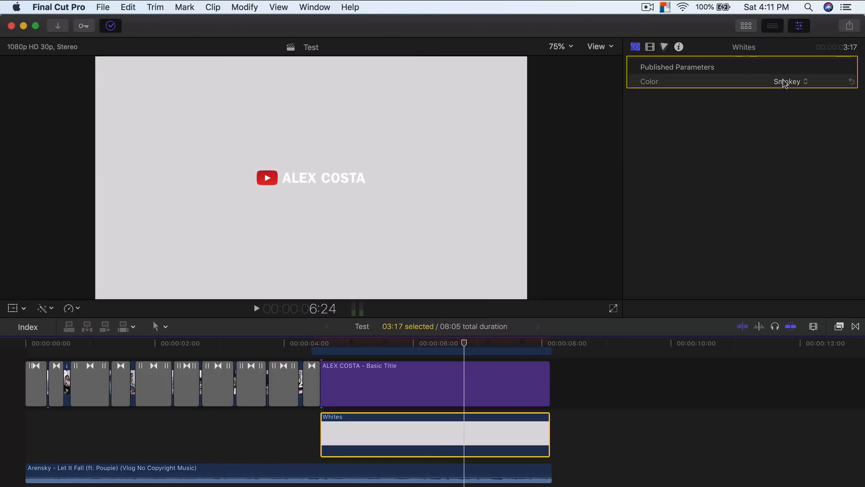
left_click(755, 88)
left_click(797, 85)
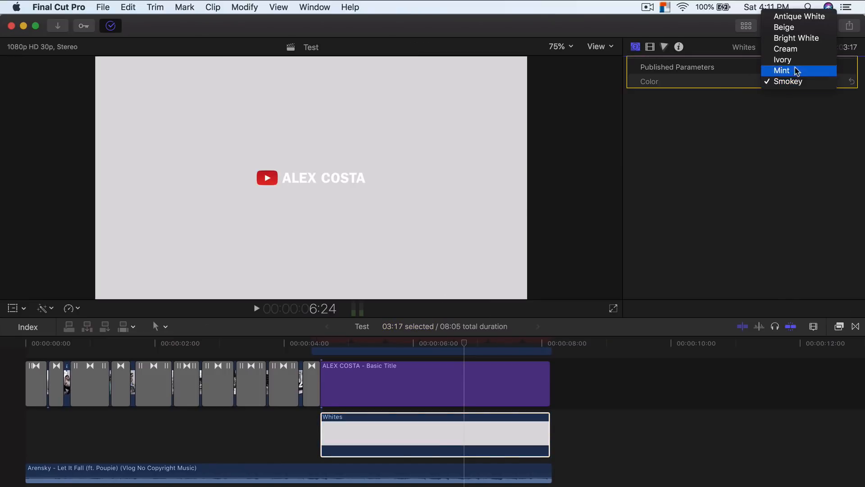
left_click(795, 36)
left_click(800, 25)
Change the Basic Title's face color to black and play back the ending.
left_click(442, 400)
left_click(801, 25)
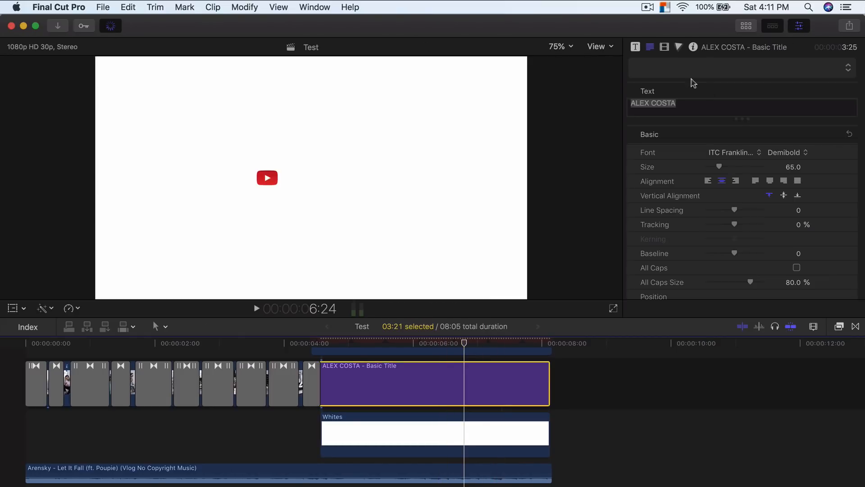
scroll(753, 251, "down", 10)
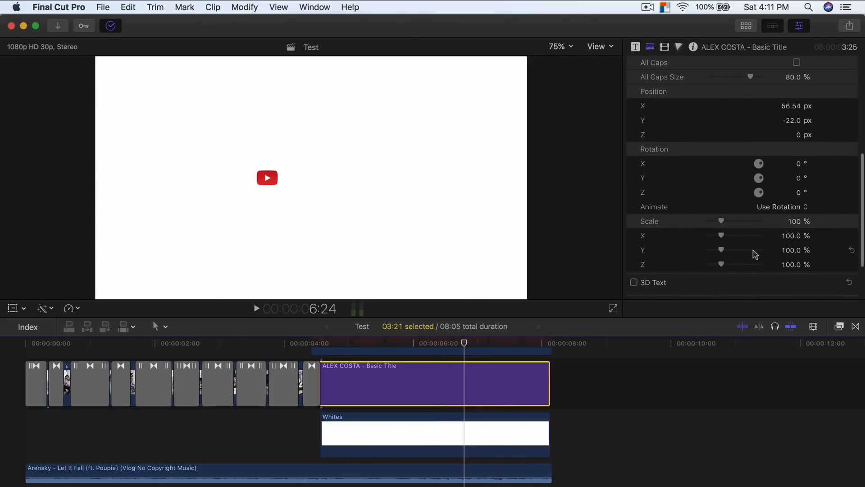
left_click(836, 241)
scroll(759, 257, "down", 3)
left_click(794, 209)
scroll(701, 234, "up", 2)
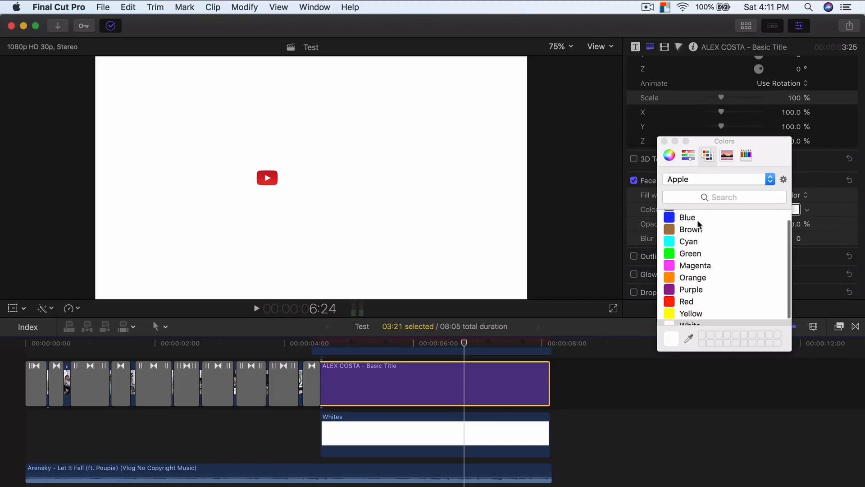
left_click(703, 217)
left_click(666, 142)
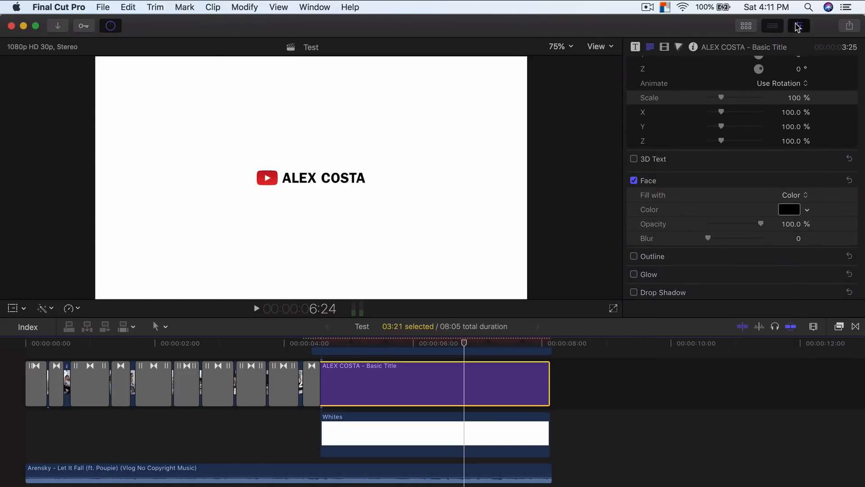
key("super+4")
key("space")
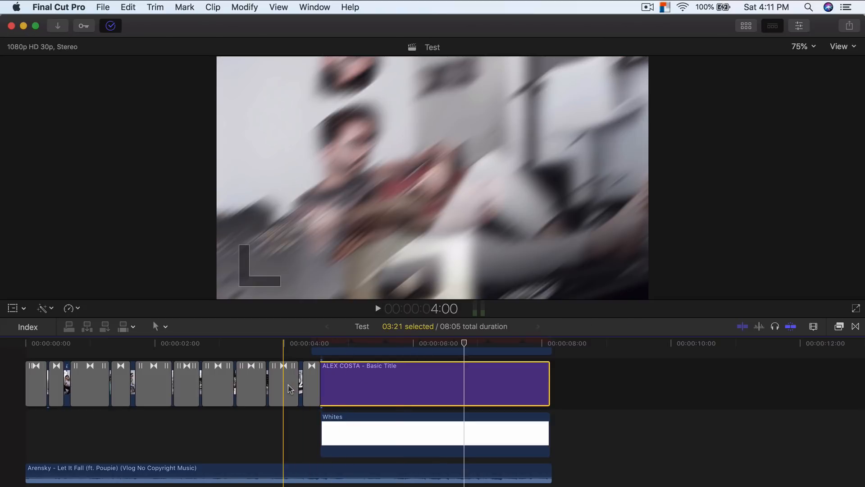
key("space")
Trim the start of the YouTube logo clip so it begins together with the Basic Title.
scroll(419, 413, "up", 3)
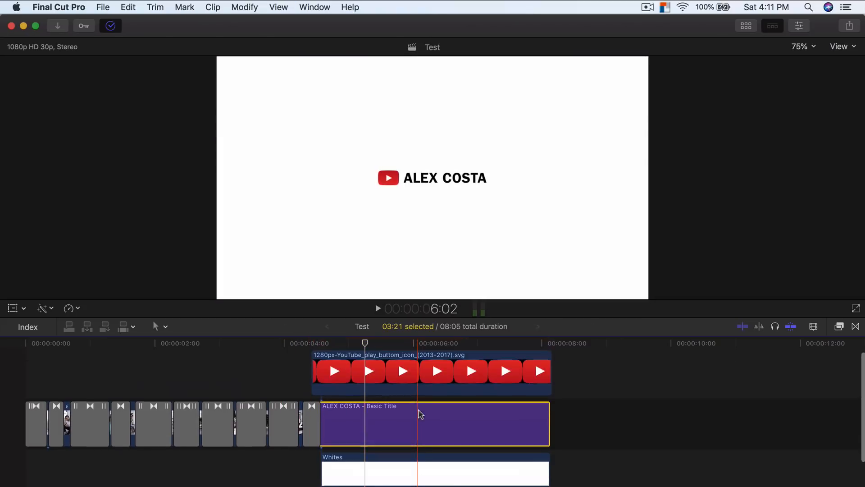
left_click_drag(575, 434, 454, 380)
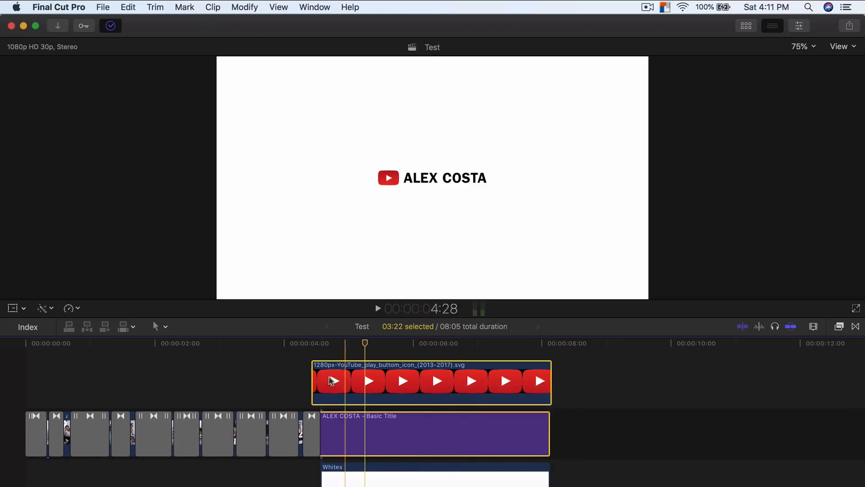
left_click(283, 376)
left_click_drag(310, 370, 322, 369)
Combine the YouTube logo and the Basic Title into a compound clip named OUTRO TEXT.
left_click_drag(568, 441, 506, 391)
right_click(505, 392)
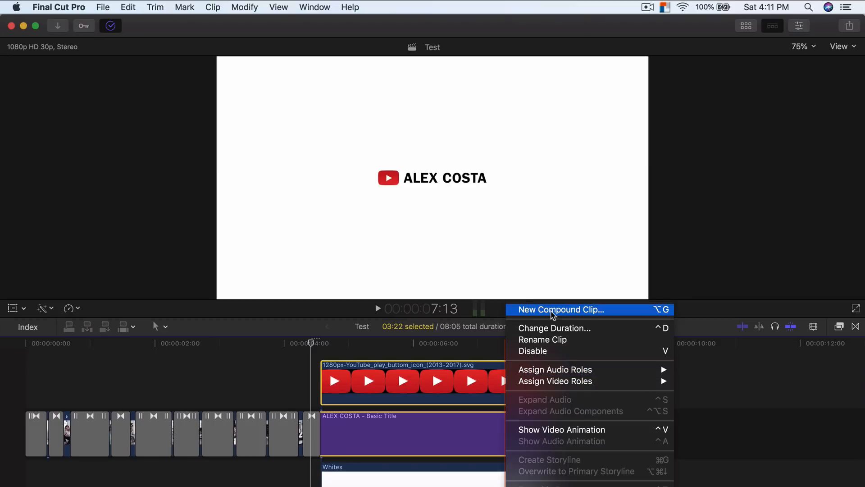
left_click(553, 311)
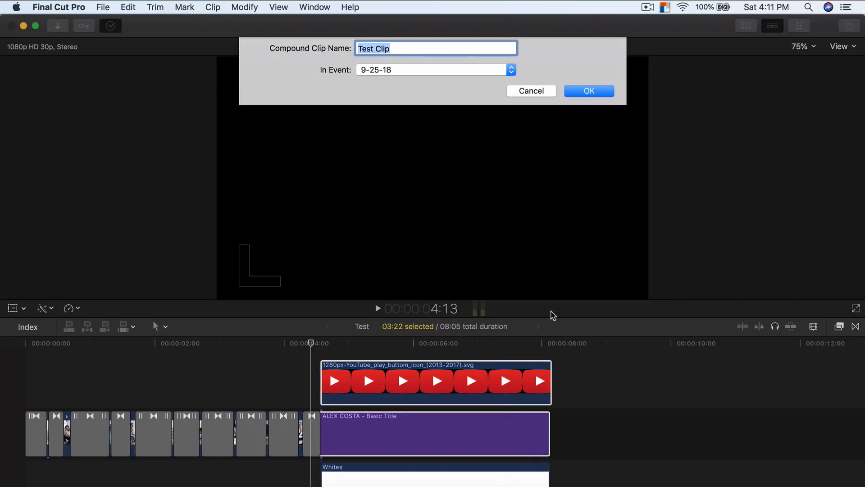
type("OUTRO TEXT")
key("Return")
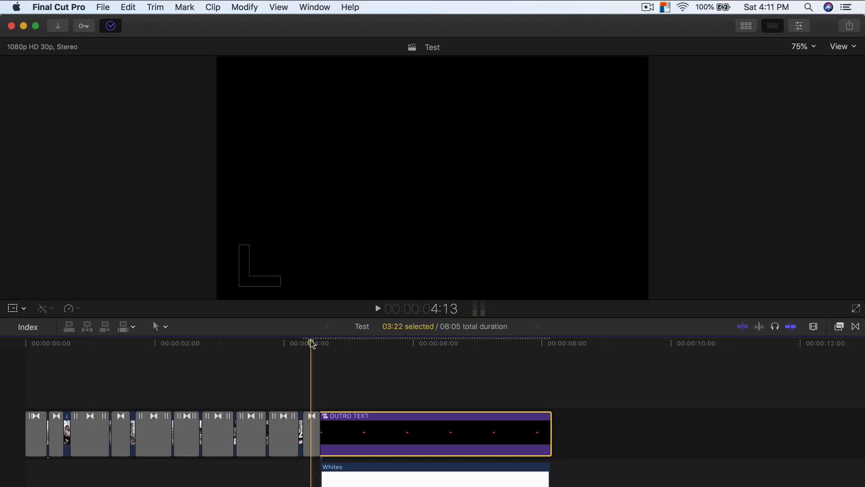
Add a transform keyframe at the start of the OUTRO TEXT clip with the clip moved out of frame to the left.
left_click(13, 310)
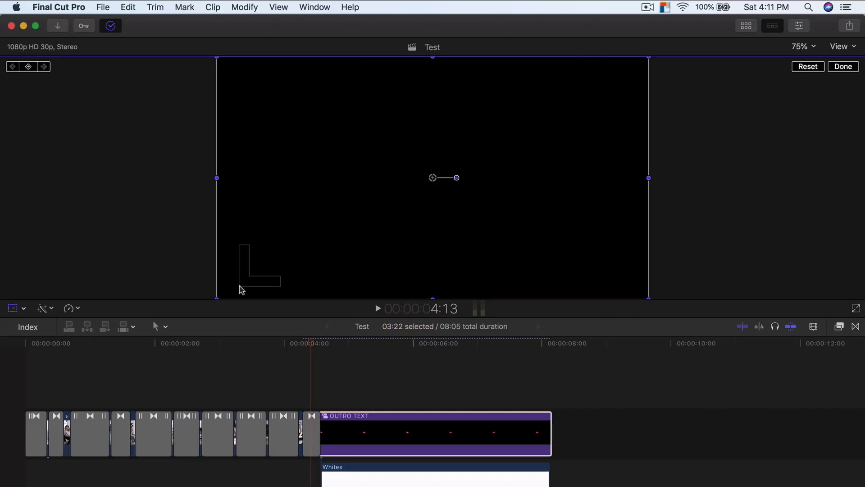
left_click(319, 345)
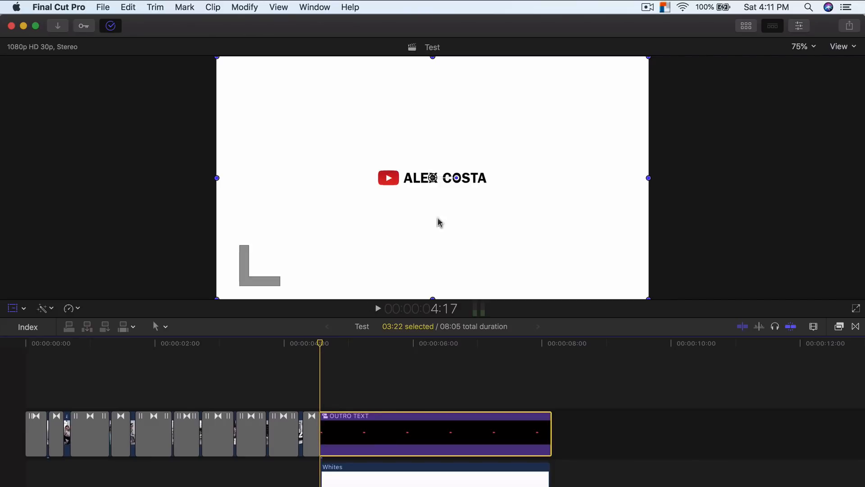
left_click(437, 183)
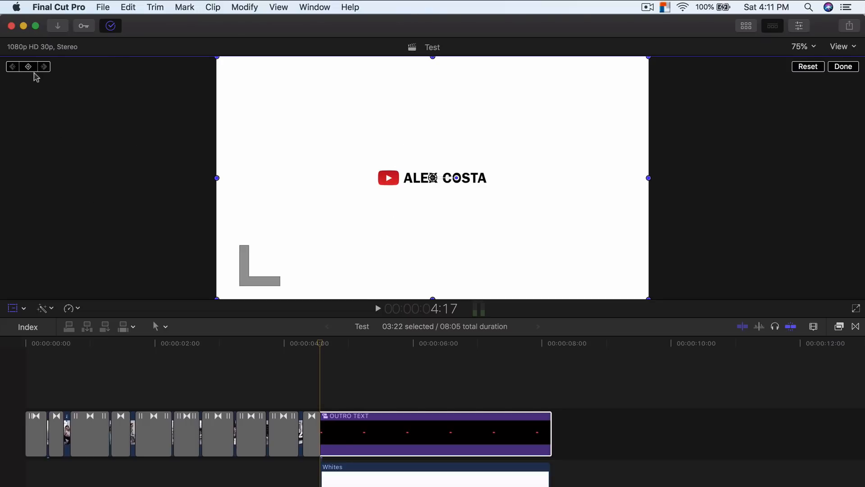
left_click_drag(418, 185, 126, 173)
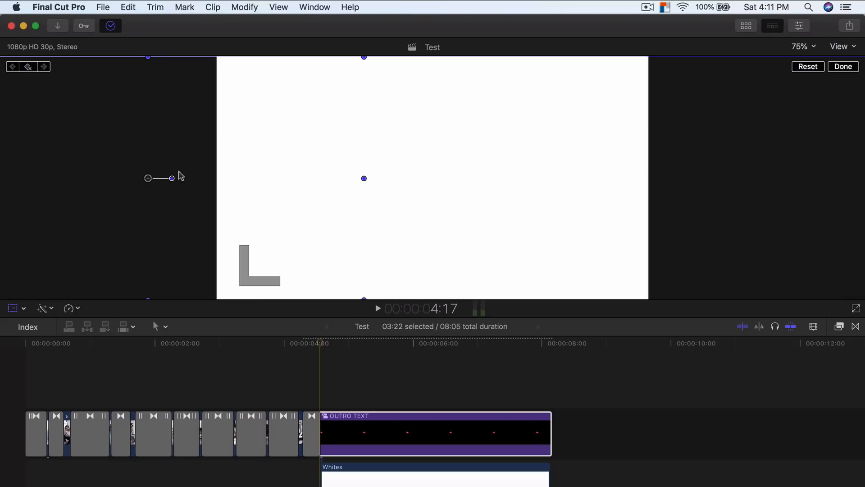
At 5:00, move the OUTRO TEXT clip back to the center of the frame as its second transform keyframe.
left_click_drag(318, 346, 351, 347)
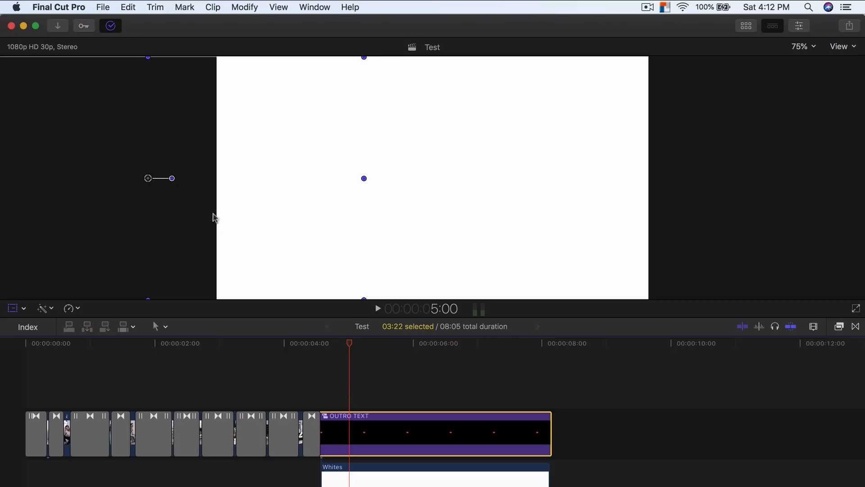
left_click_drag(150, 182, 436, 181)
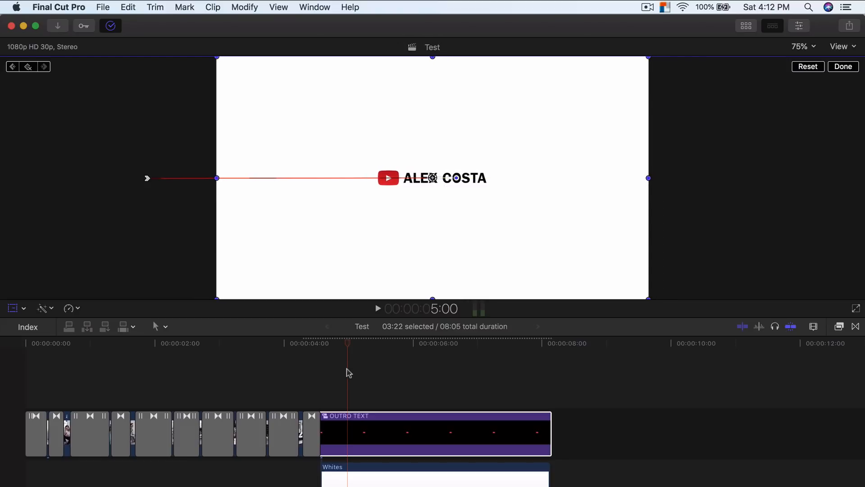
Keyframe OUTRO TEXT slightly right of center at 5:04 and back at center at 5:07, finish the transform and play back the ending.
left_click(349, 345)
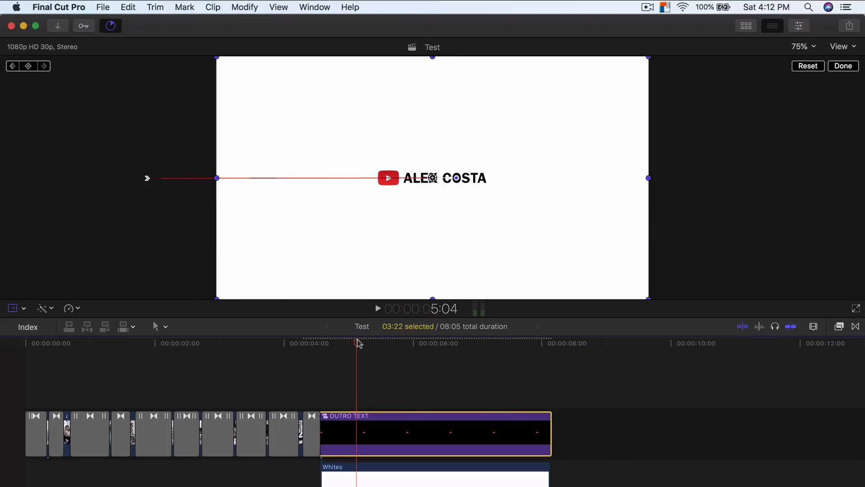
left_click_drag(357, 341, 358, 340)
left_click_drag(434, 178, 445, 178)
left_click_drag(357, 341, 365, 341)
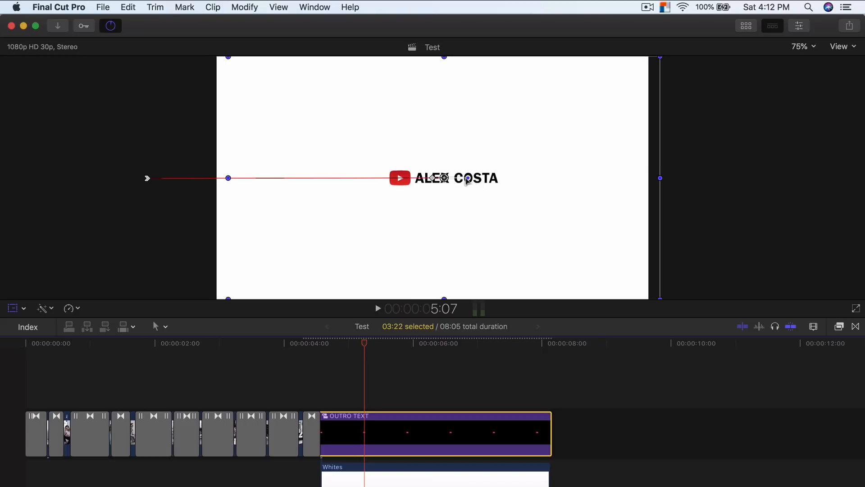
left_click_drag(444, 177, 434, 177)
left_click(841, 68)
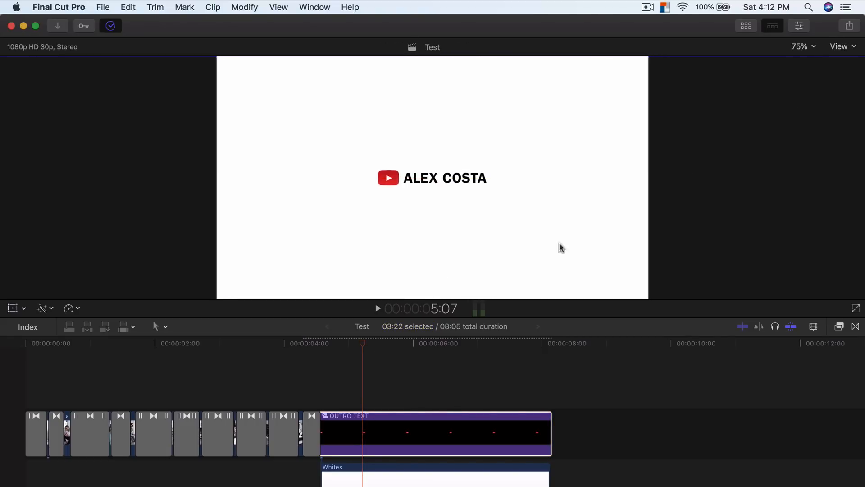
key("space")
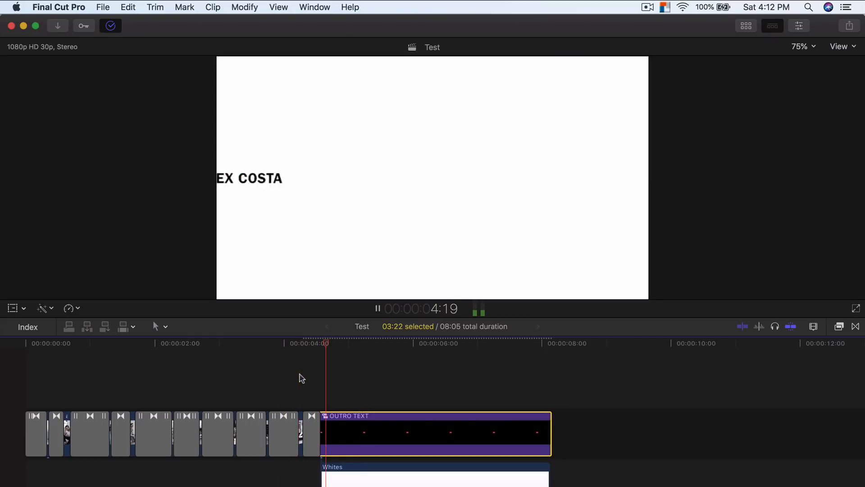
key("space")
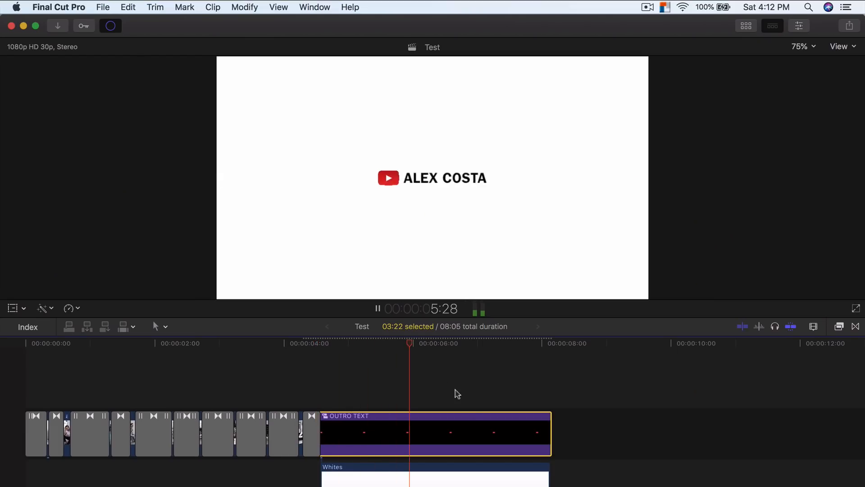
key("space")
Apply the Bad TV effect from the Stylize category to the OUTRO TEXT clip.
scroll(540, 397, "down", 2)
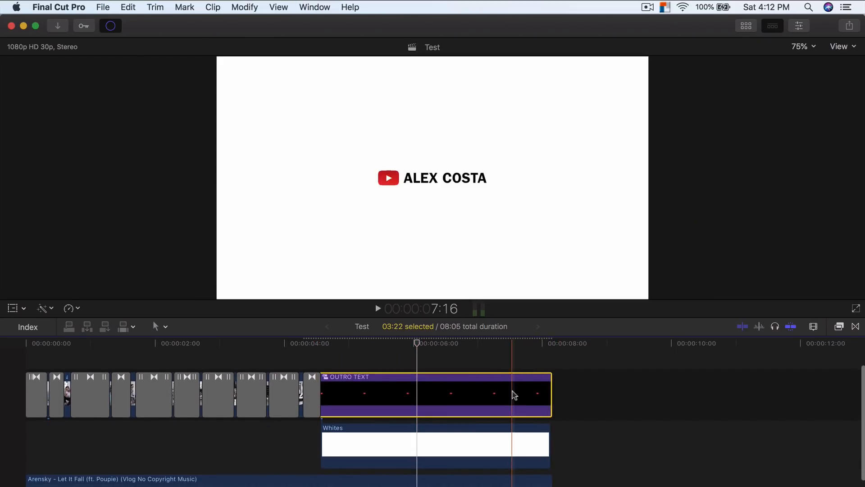
key("super+5")
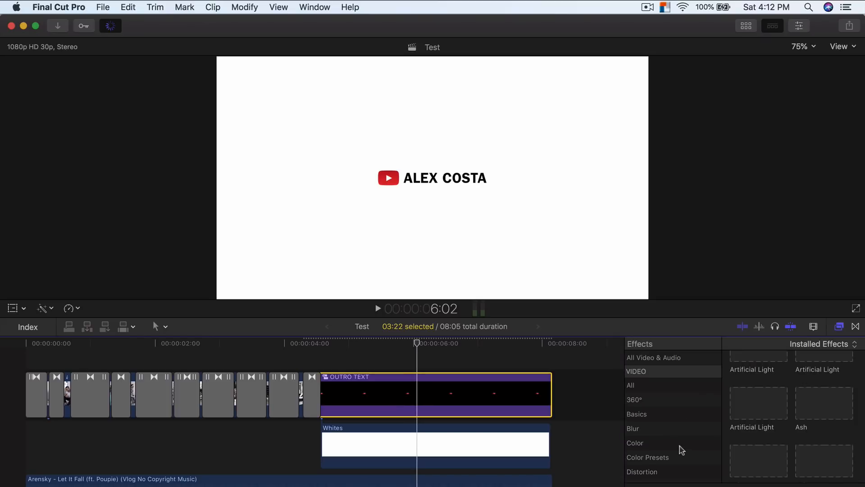
scroll(676, 432, "down", 5)
left_click(672, 419)
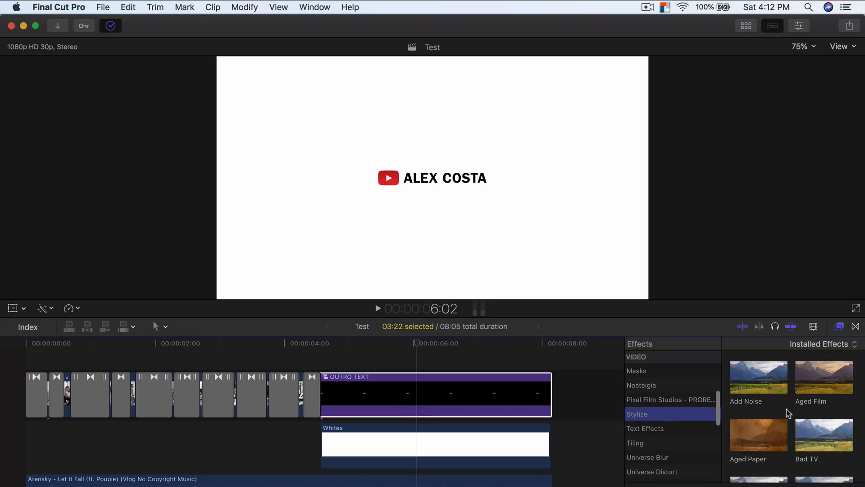
scroll(787, 412, "down", 2)
left_click(814, 372)
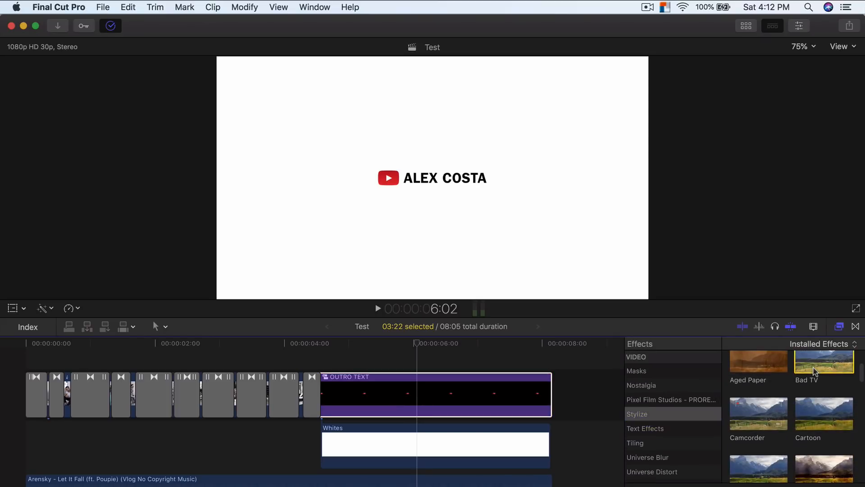
double_click(804, 366)
Add the Handheld effect to the OUTRO TEXT clip with its settings on display, and play back the ending.
key("super+4")
scroll(836, 414, "down", 3)
scroll(836, 414, "down", 3)
left_click_drag(777, 402, 447, 392)
key("space")
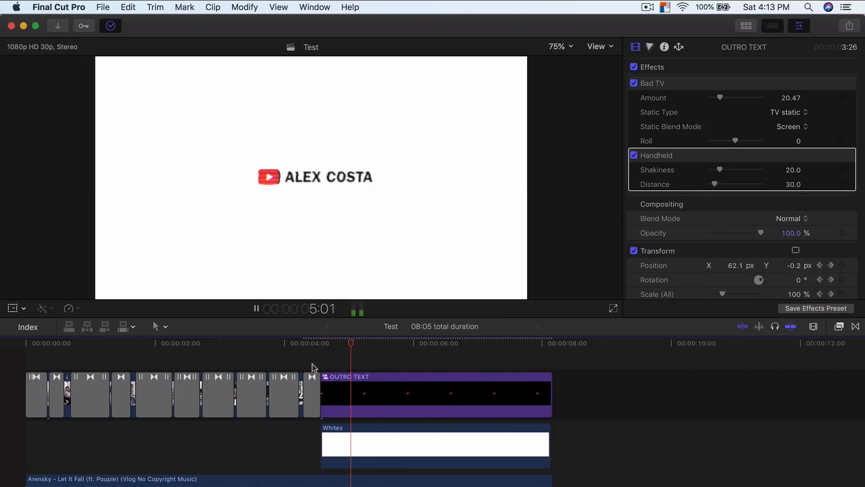
key("space")
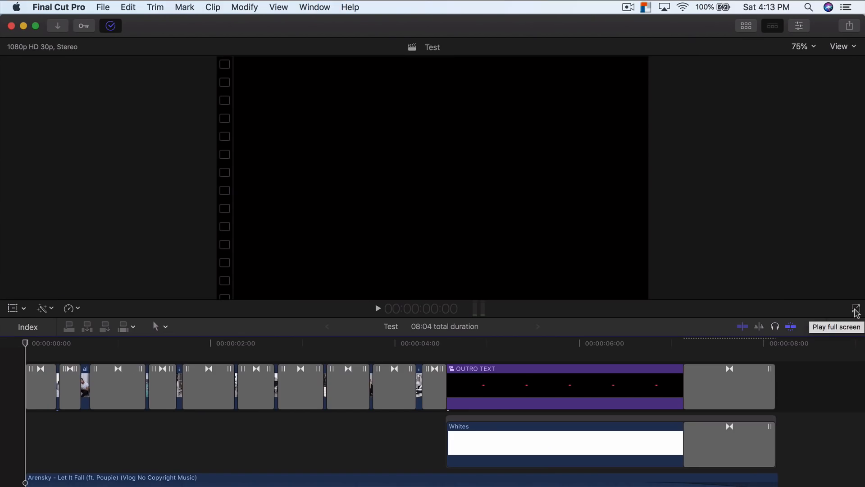
Play the finished slideshow full screen from the beginning, including the OUTRO TEXT ending.
left_click(856, 310)
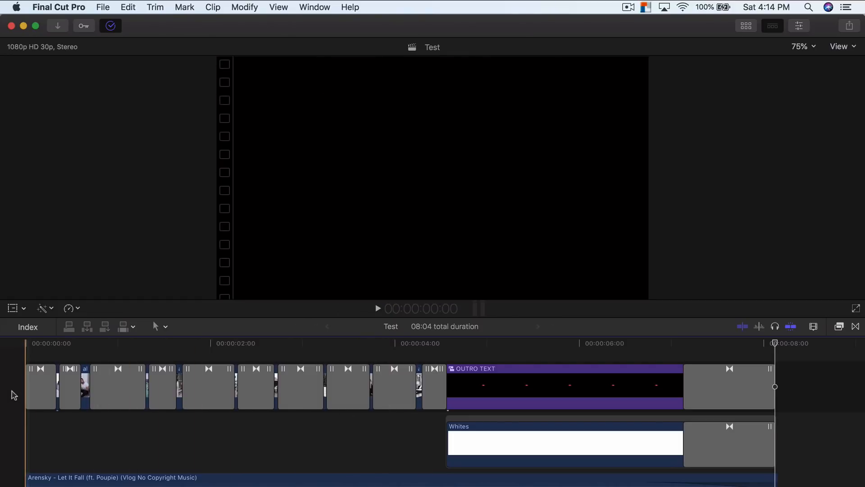
left_click(323, 439)
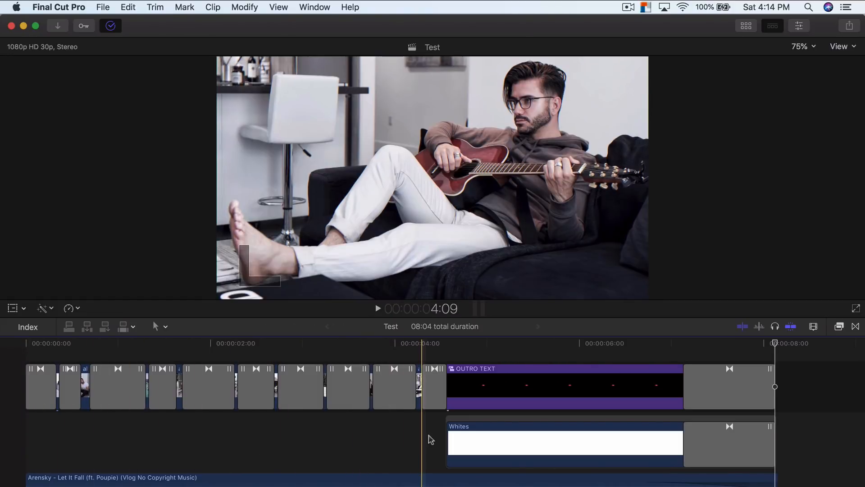